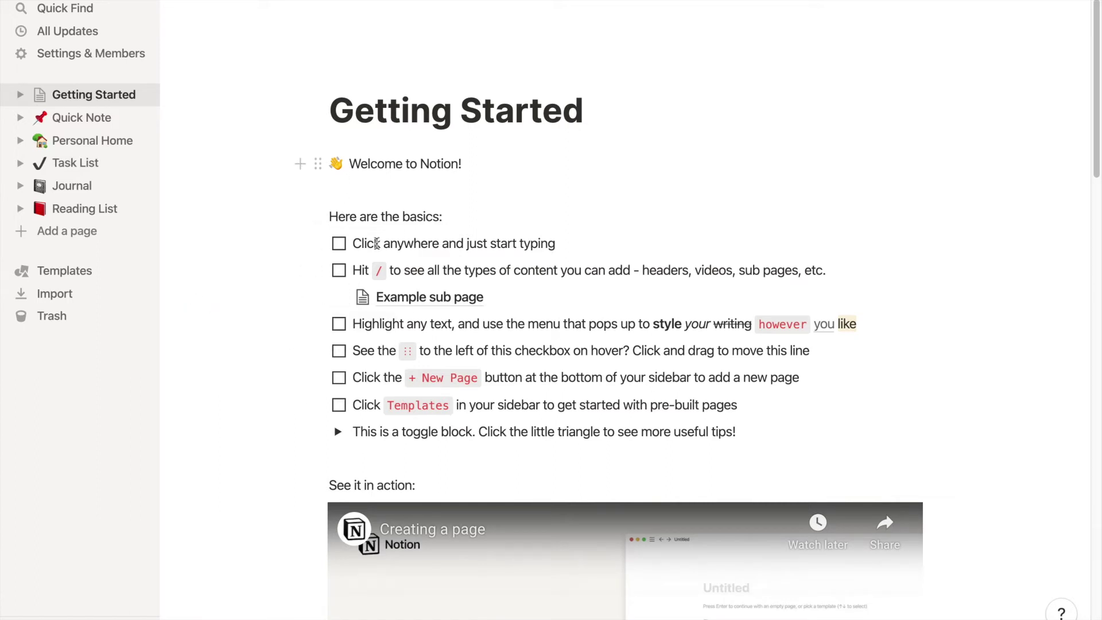
- Create a blank page titled 'First Page' and embed an Untitled sub-page inside it
{"action": "left_click", "coordinate": [77, 242]}
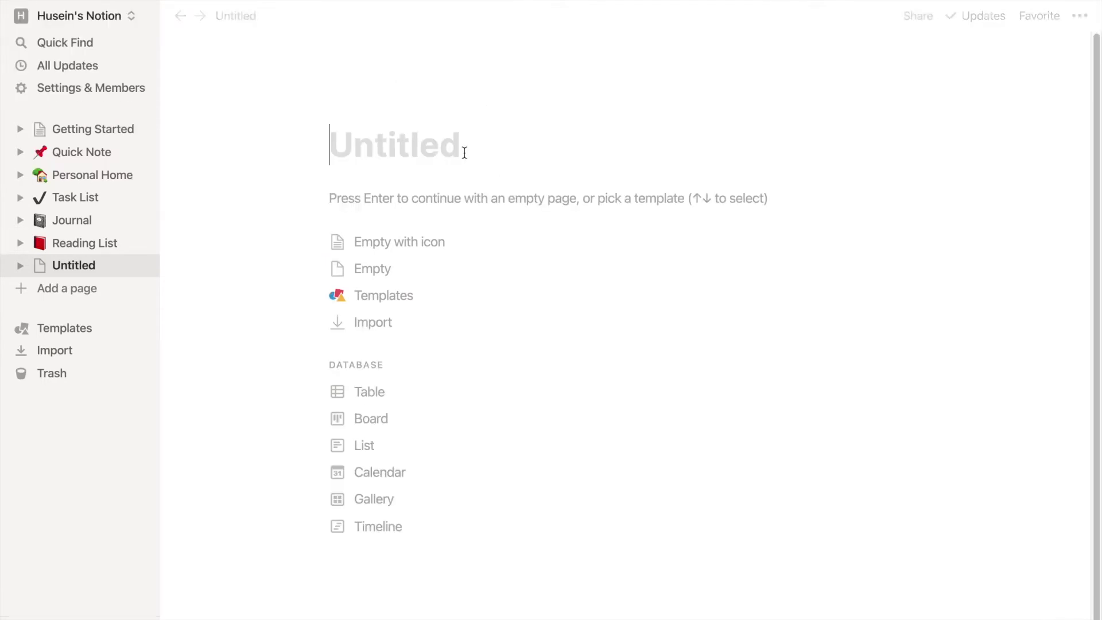
{"action": "type", "text": "First Page"}
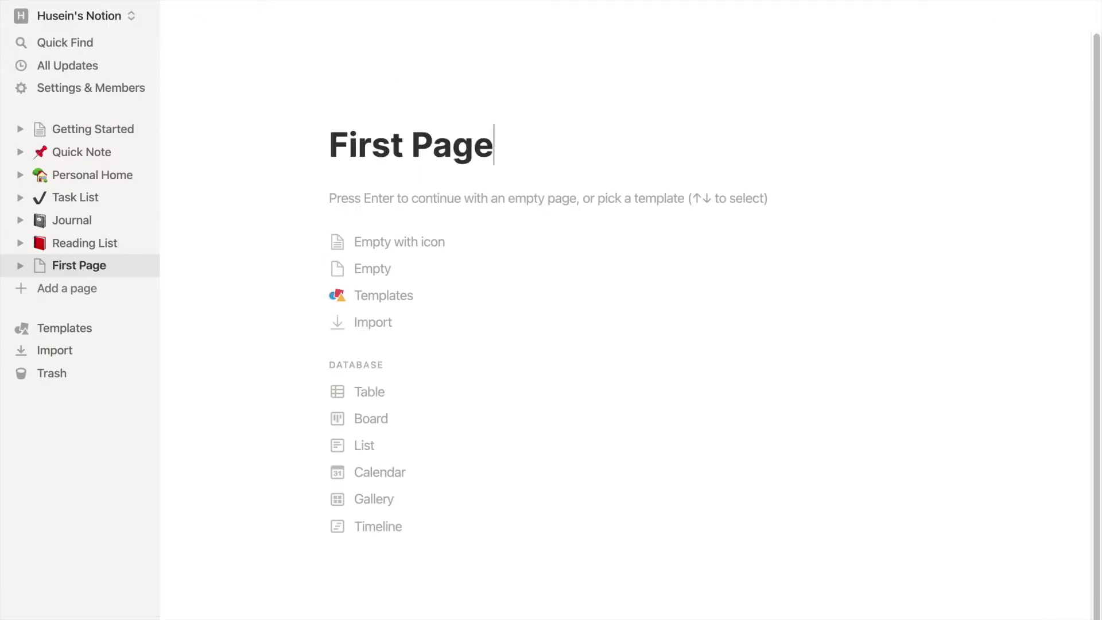
{"action": "key", "text": "Return"}
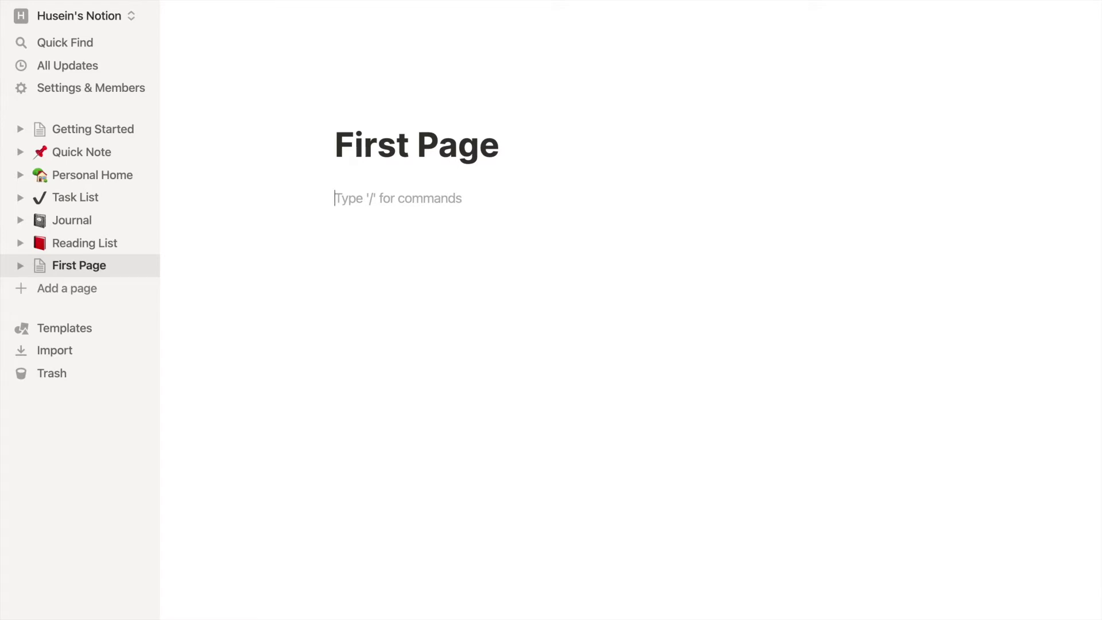
{"action": "type", "text": "/"}
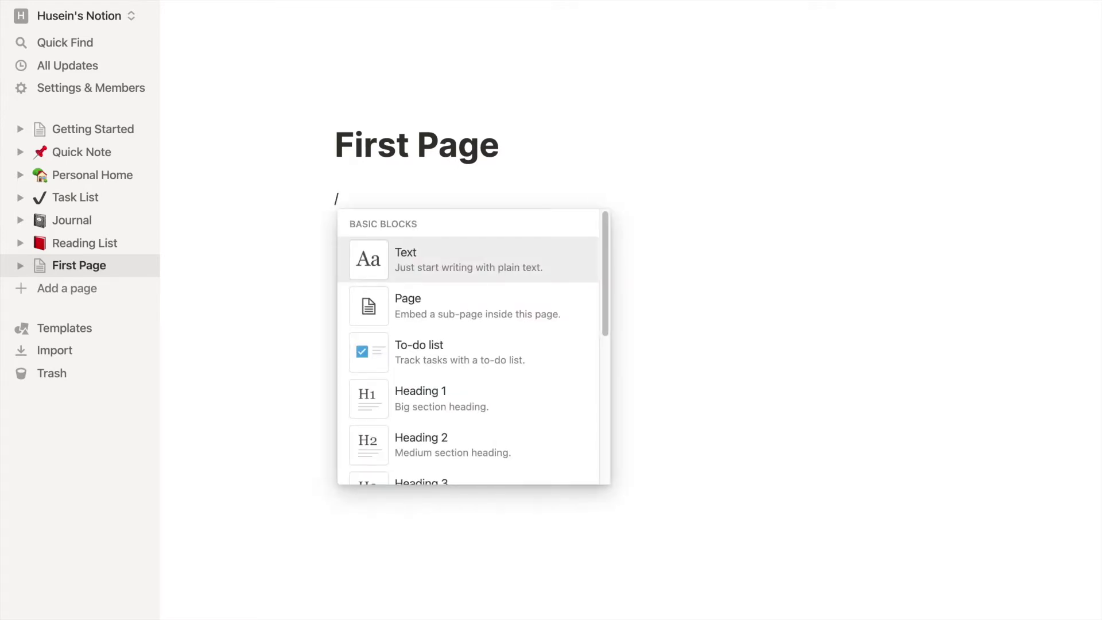
{"action": "left_click", "coordinate": [488, 320]}
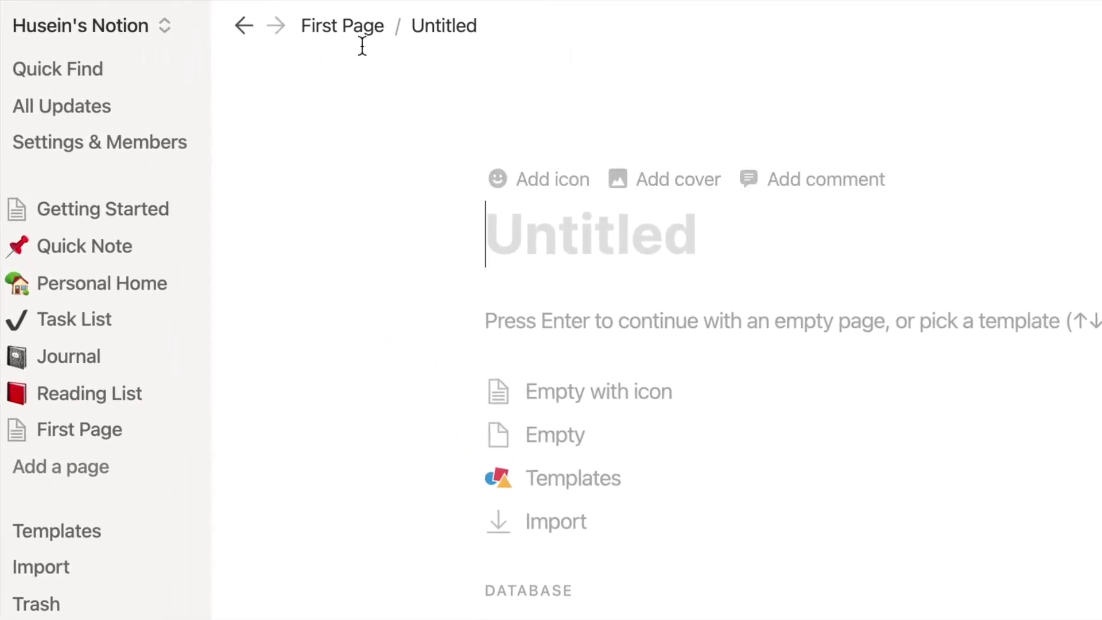
{"action": "left_click", "coordinate": [339, 26]}
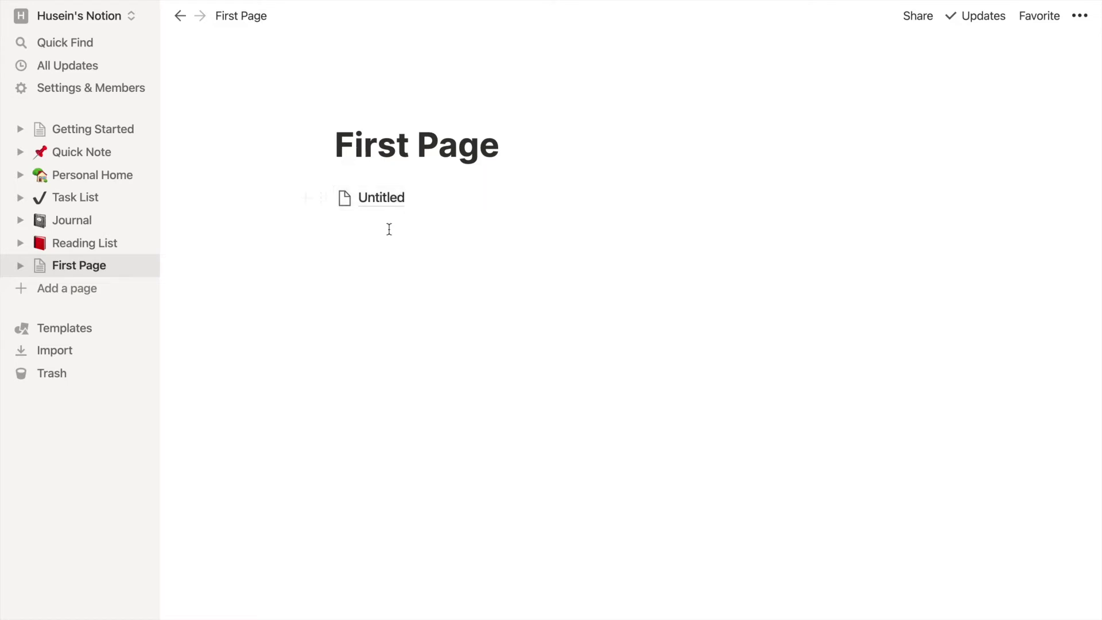
- Rename the Untitled sub-page to 'Task Manager' and return to First Page
{"action": "left_click", "coordinate": [383, 208]}
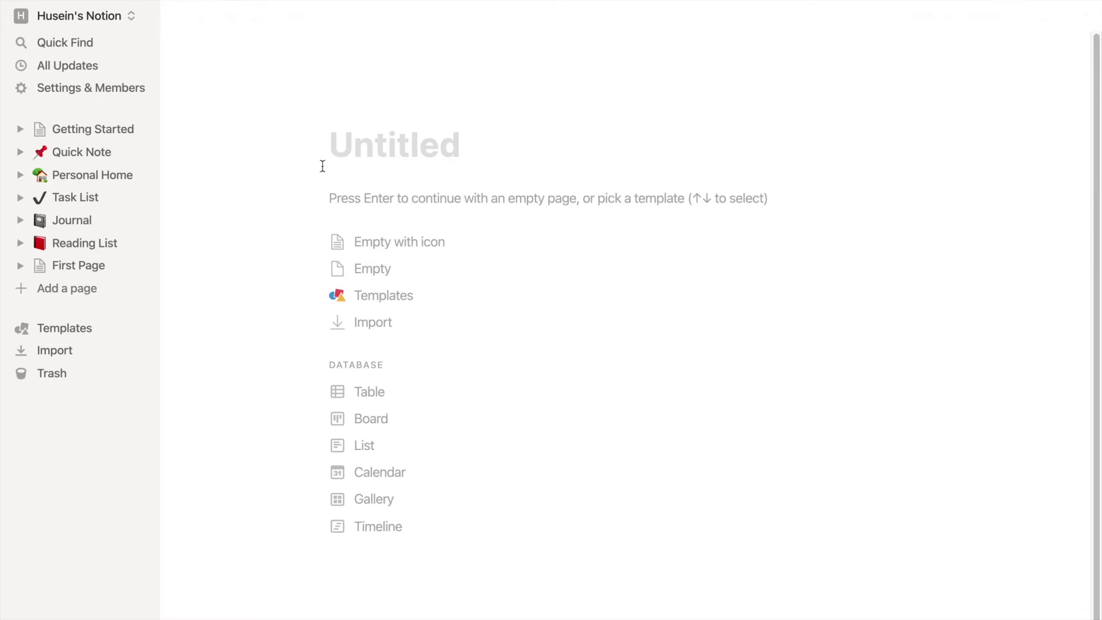
{"action": "type", "text": "Task Manager"}
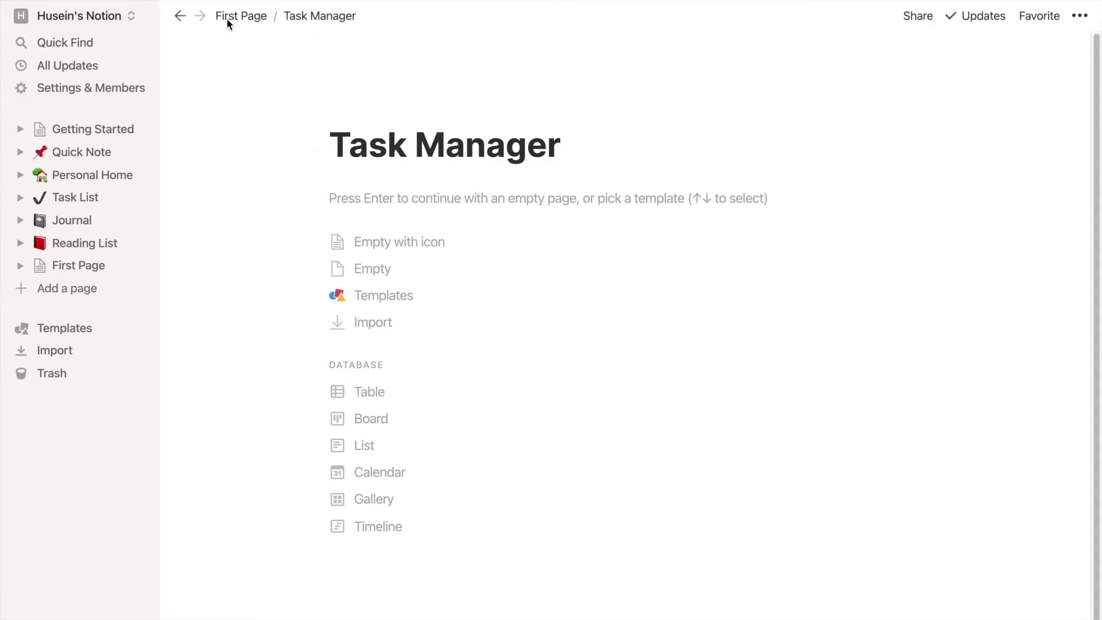
{"action": "left_click", "coordinate": [233, 16]}
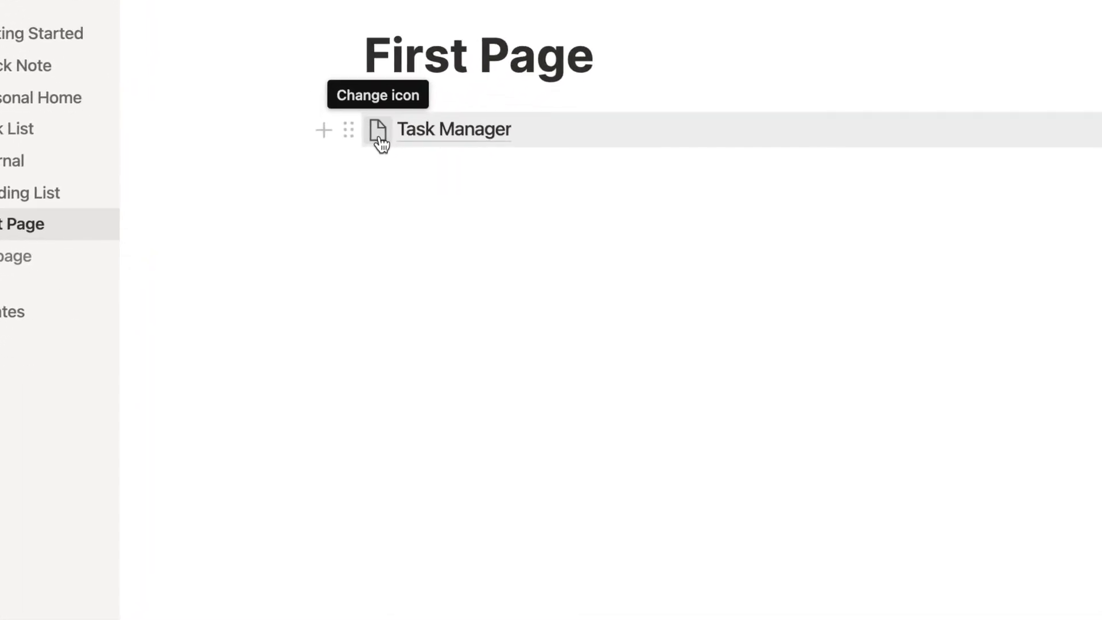
{"action": "left_click", "coordinate": [379, 138]}
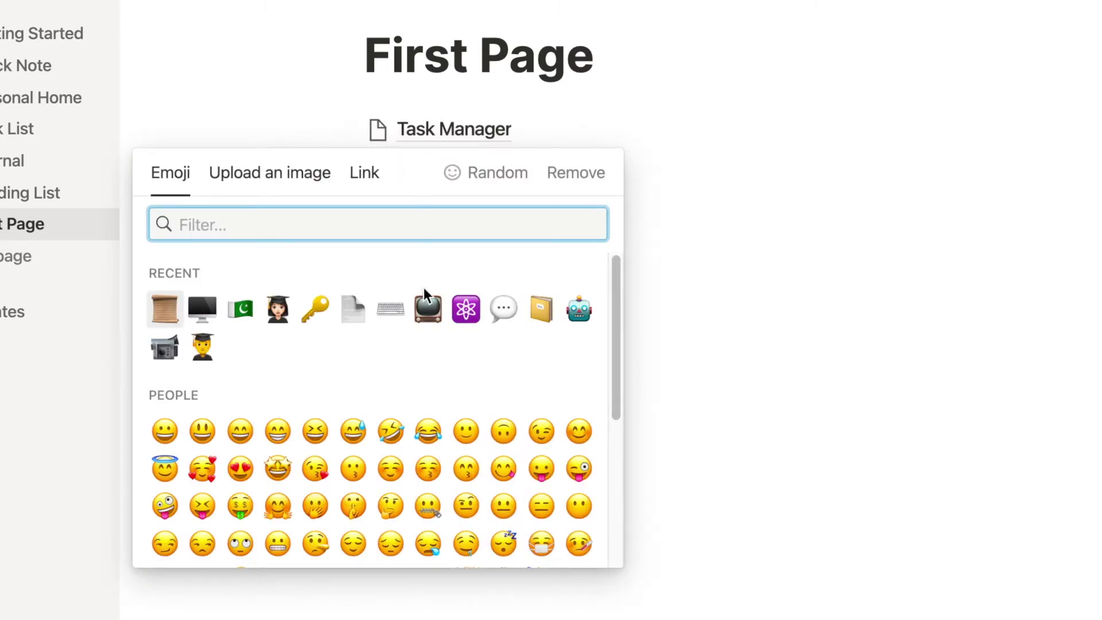
- Give Task Manager a spiral note pad icon and First Page a desktop computer icon
{"action": "type", "text": "note"}
{"action": "left_click", "coordinate": [198, 281]}
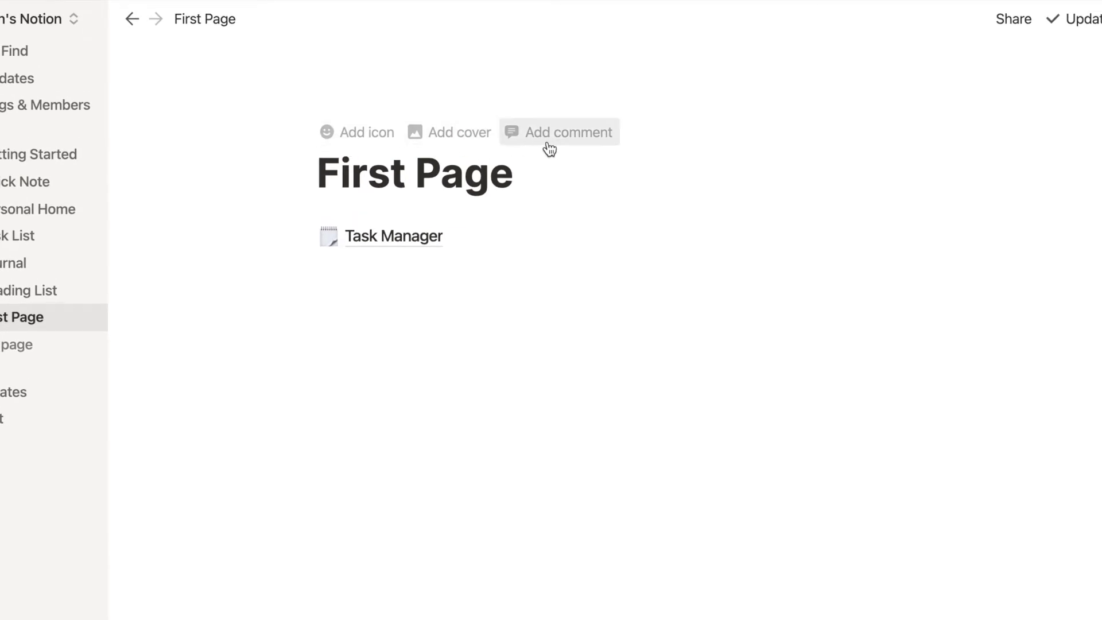
{"action": "left_click", "coordinate": [356, 142]}
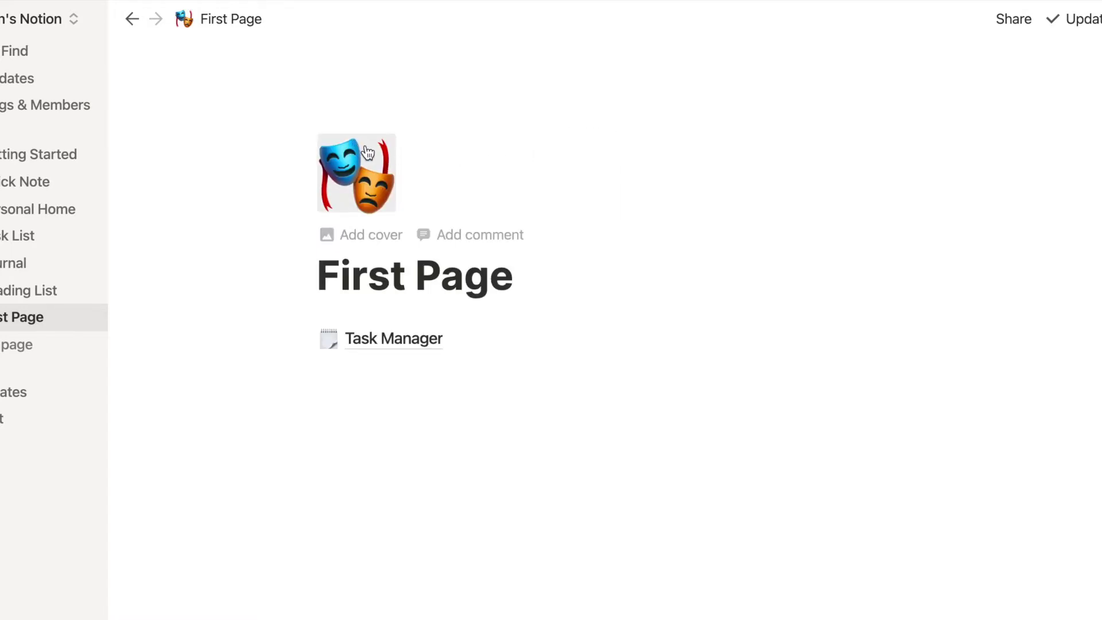
{"action": "left_click", "coordinate": [362, 213]}
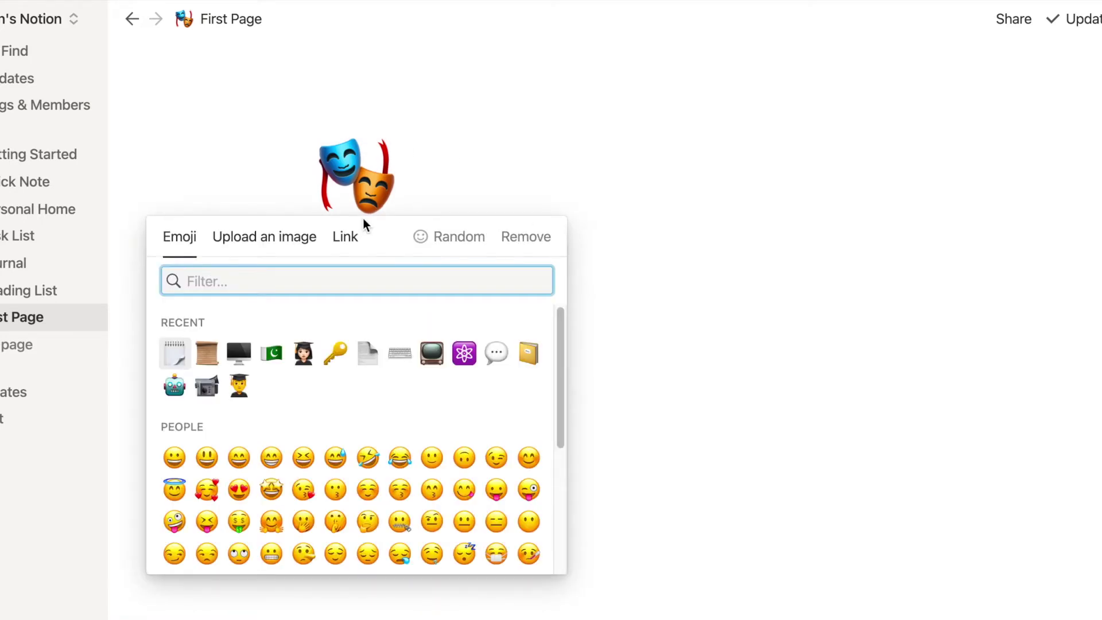
{"action": "left_click", "coordinate": [240, 352]}
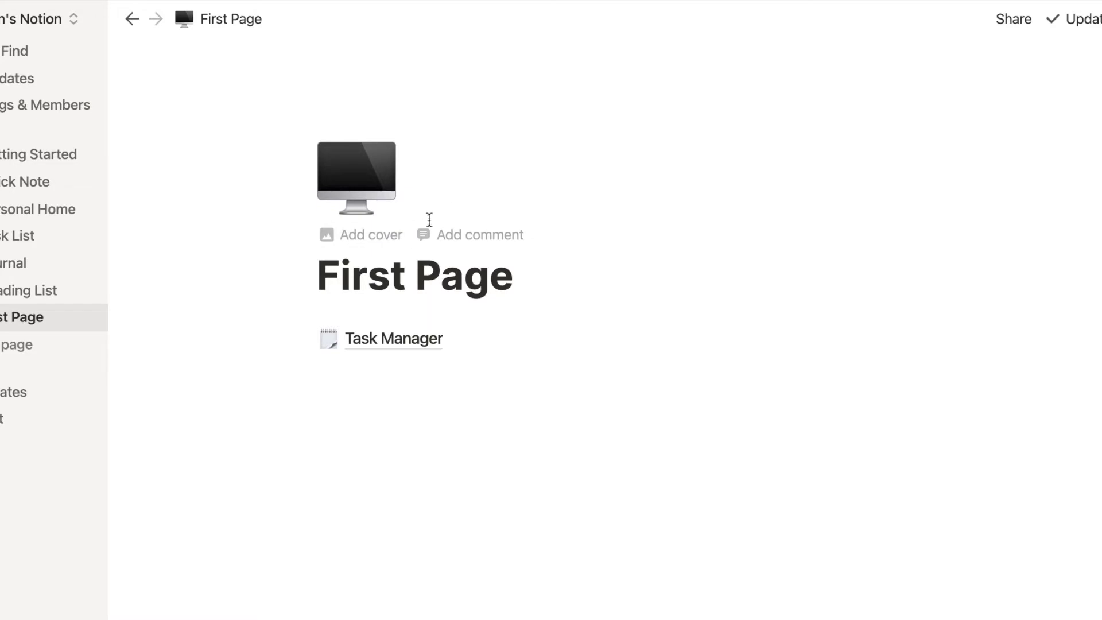
{"action": "left_click", "coordinate": [396, 245]}
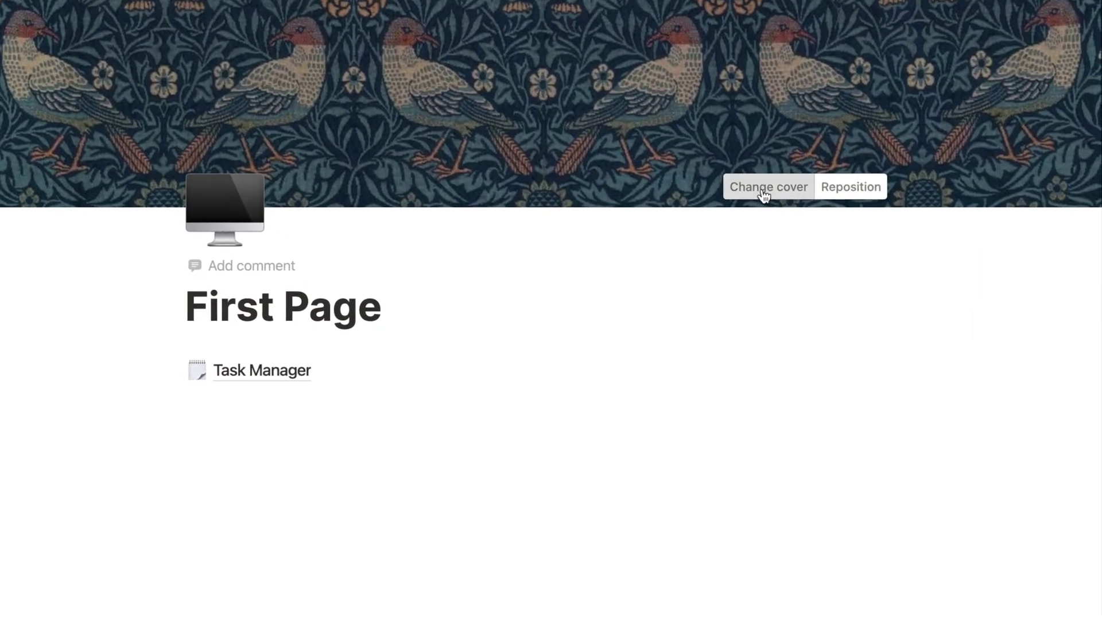
- Replace First Page's cover with the second Unsplash 'waterfall' photo
{"action": "left_click", "coordinate": [765, 193]}
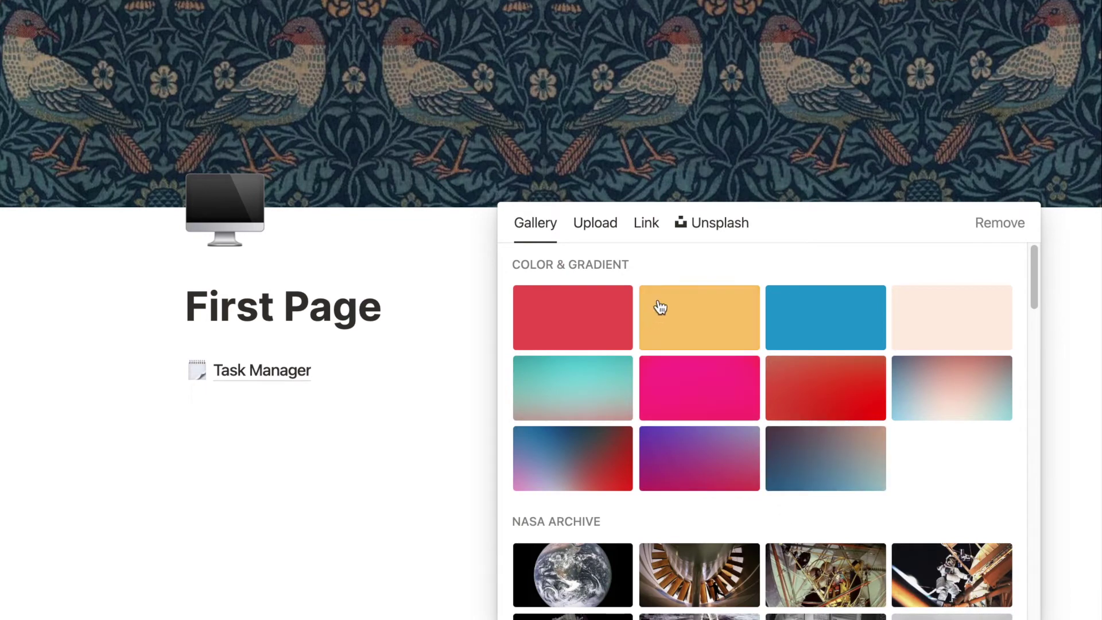
{"action": "left_click", "coordinate": [700, 236]}
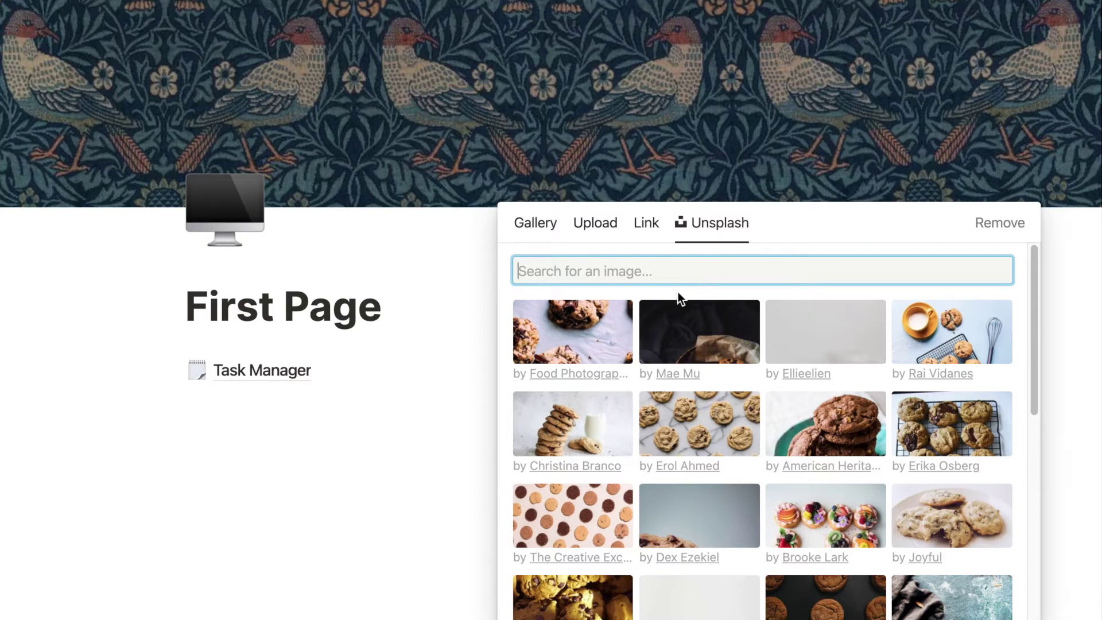
{"action": "type", "text": "waterfall"}
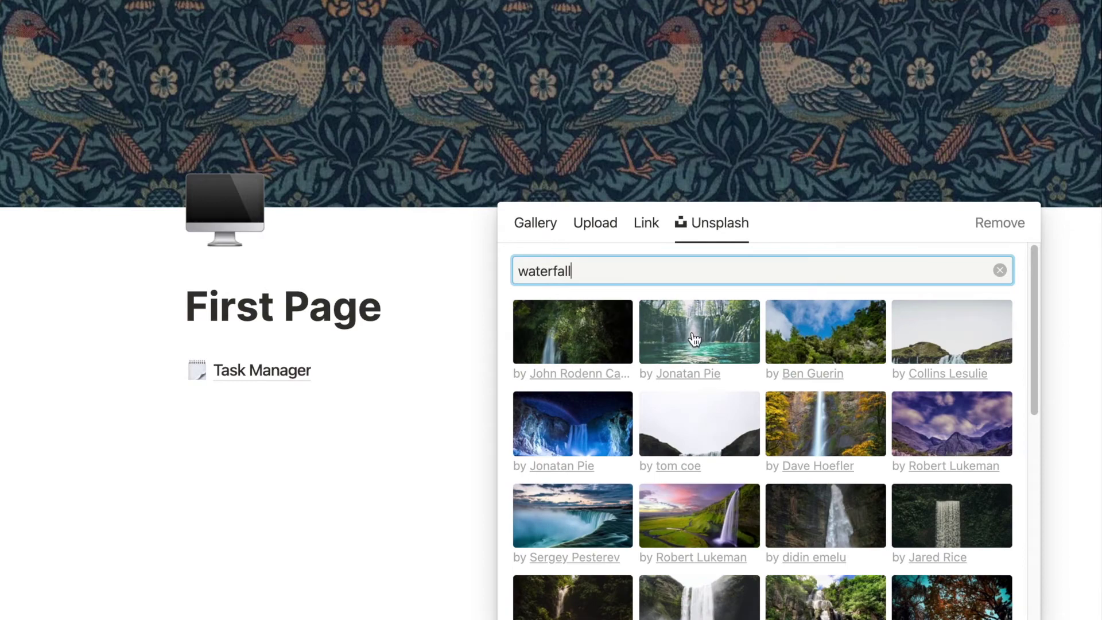
{"action": "left_click", "coordinate": [741, 348]}
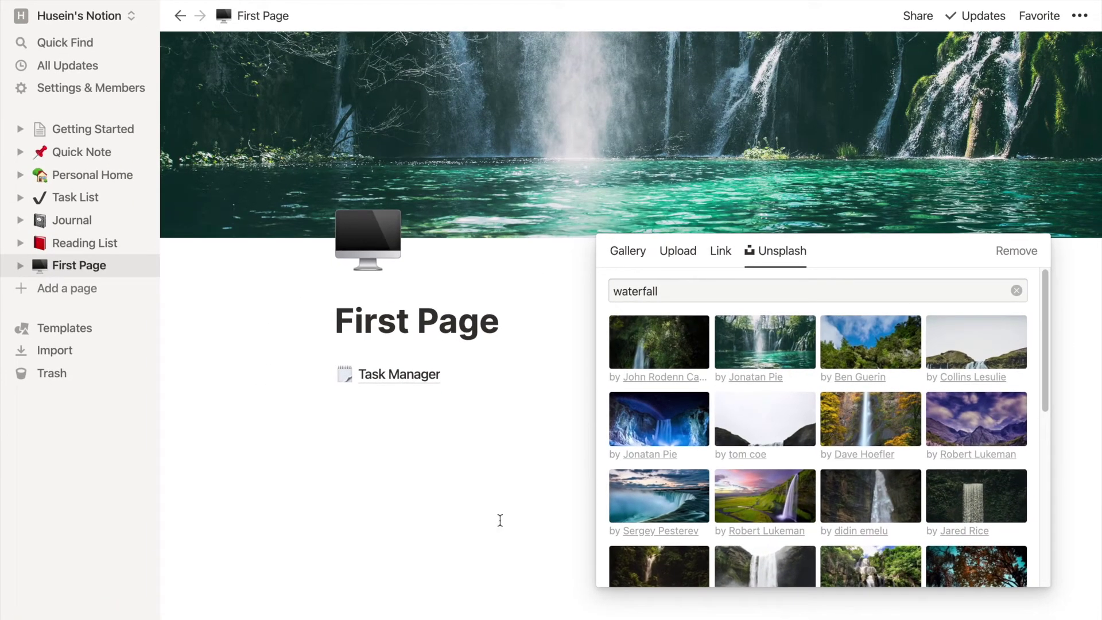
{"action": "left_click", "coordinate": [500, 520]}
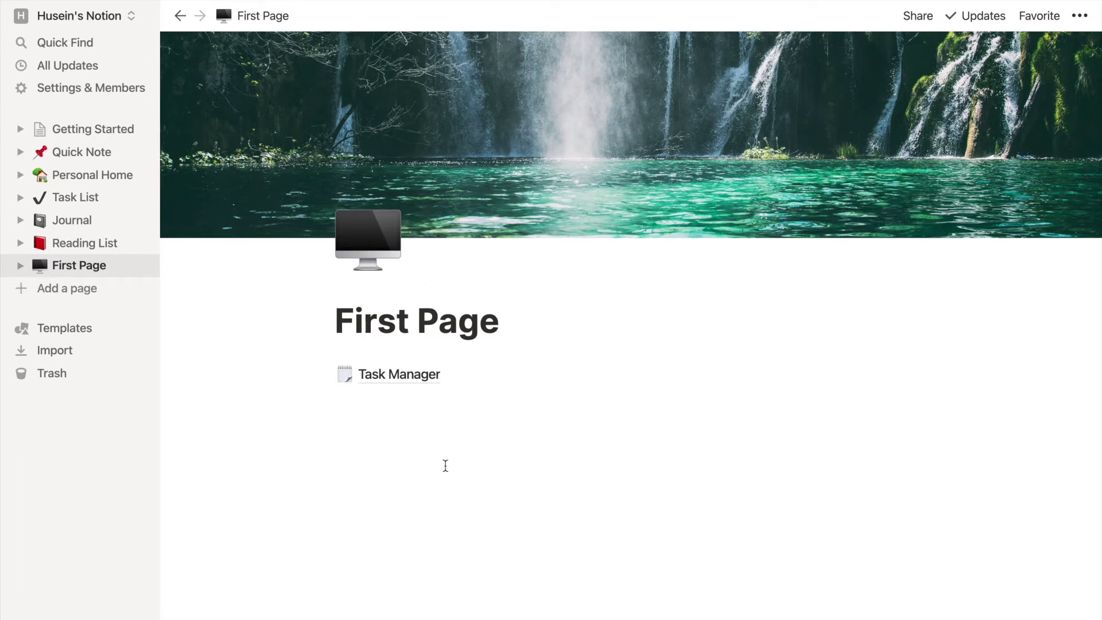
- Add a line reading 'Typing text' below Task Manager
{"action": "left_click", "coordinate": [337, 439]}
{"action": "type", "text": "Typing text"}
{"action": "key", "text": "Return"}
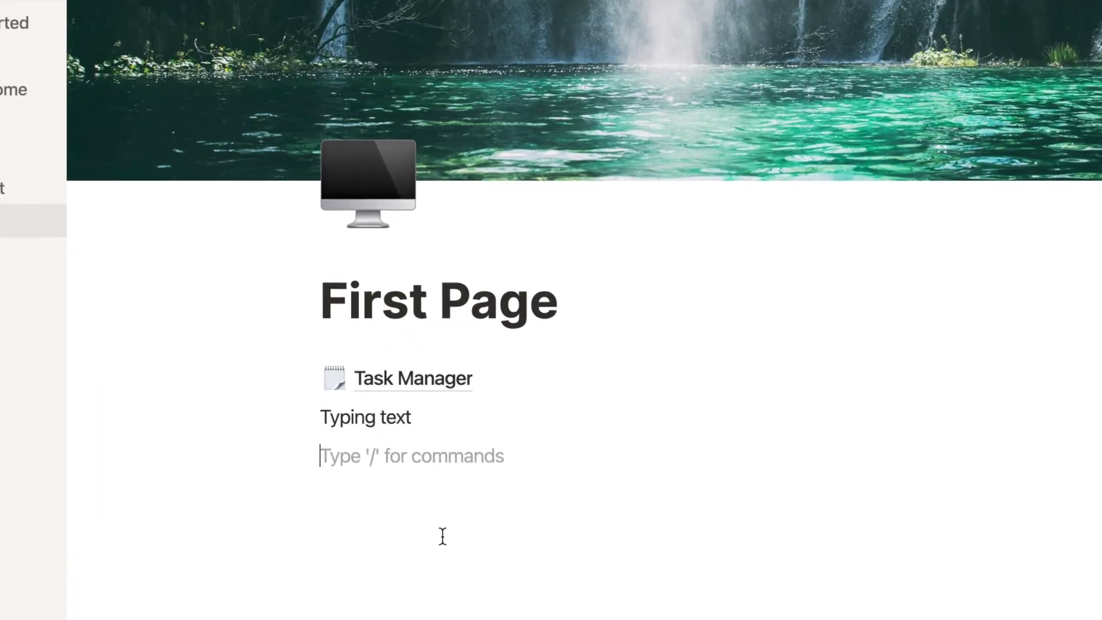
- Add a numbered list with items 'One' and 'Two' below the text line
{"action": "type", "text": "/"}
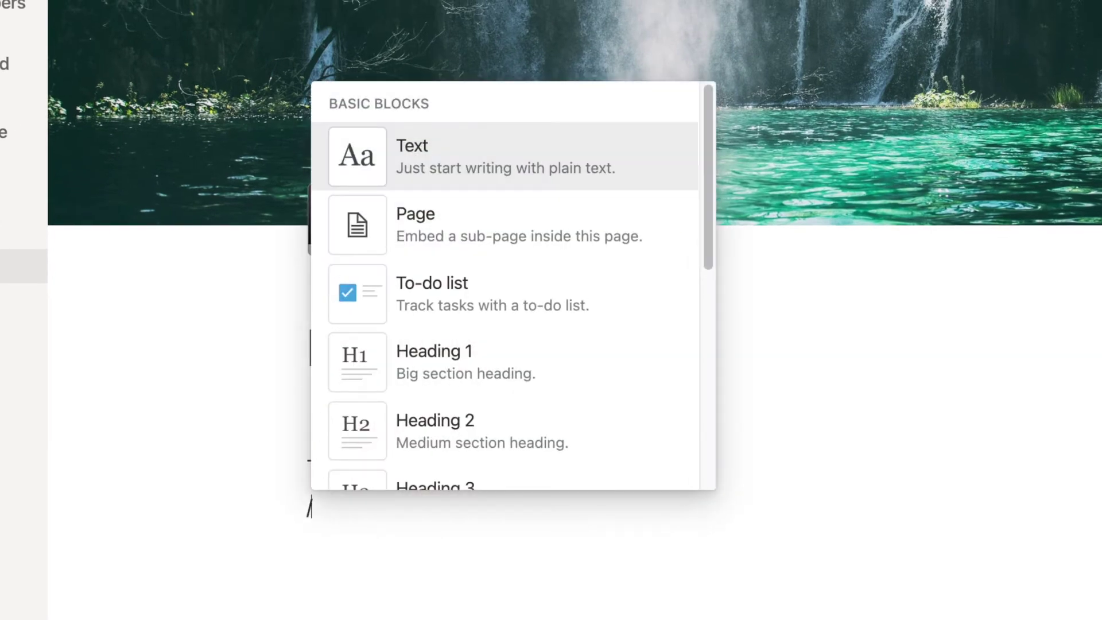
{"action": "mouse_move", "coordinate": [446, 228]}
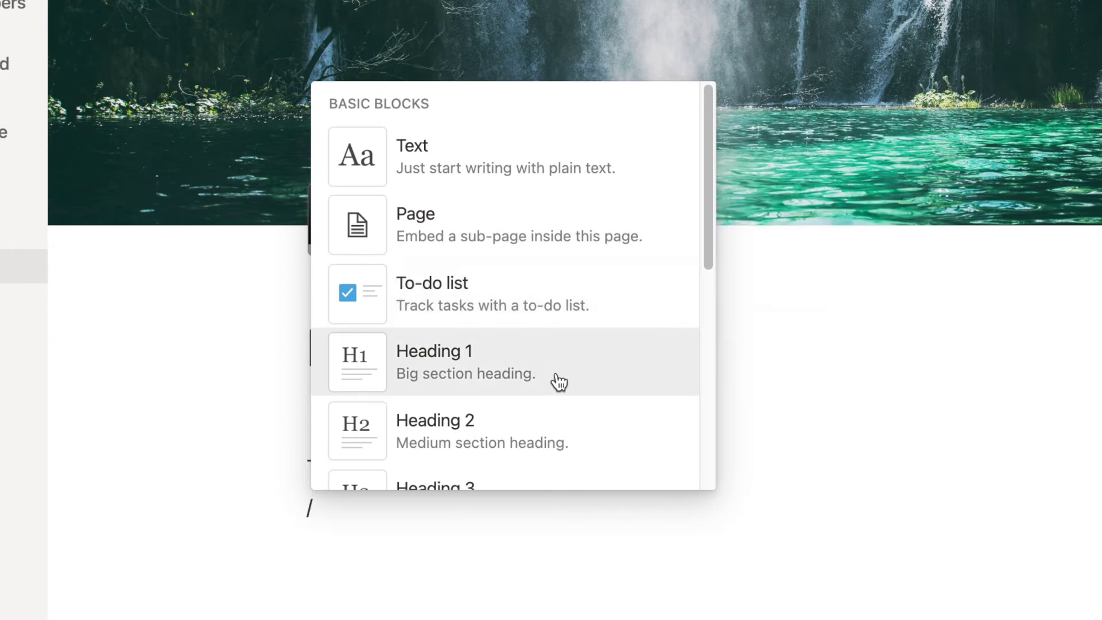
{"action": "mouse_move", "coordinate": [558, 385]}
{"action": "scroll", "coordinate": [560, 384], "scroll_direction": "down", "scroll_amount": 5}
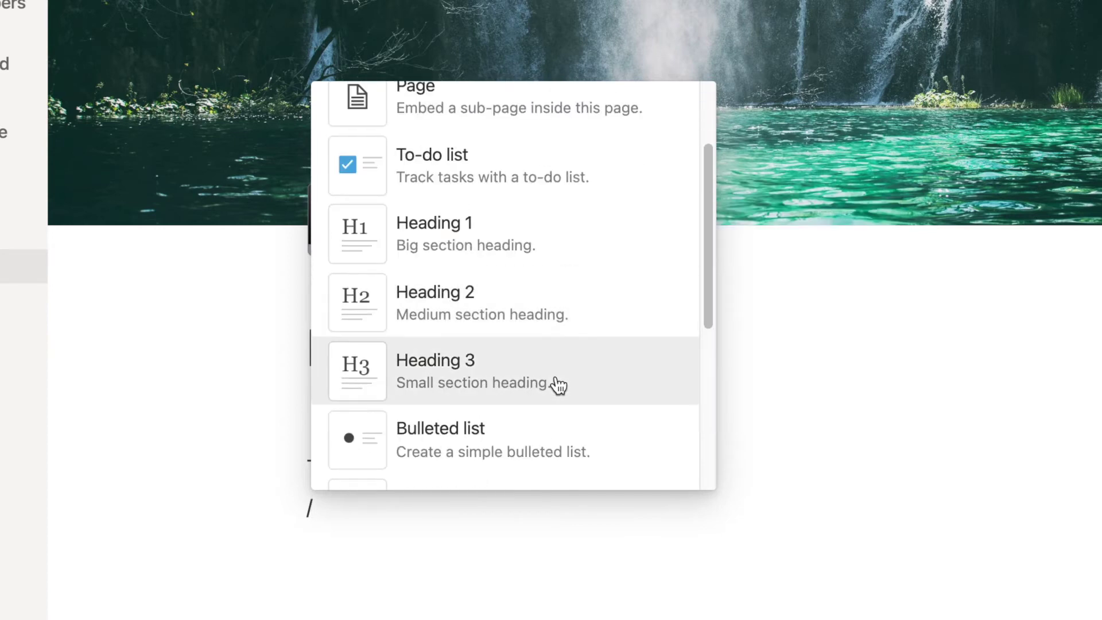
{"action": "mouse_move", "coordinate": [523, 445]}
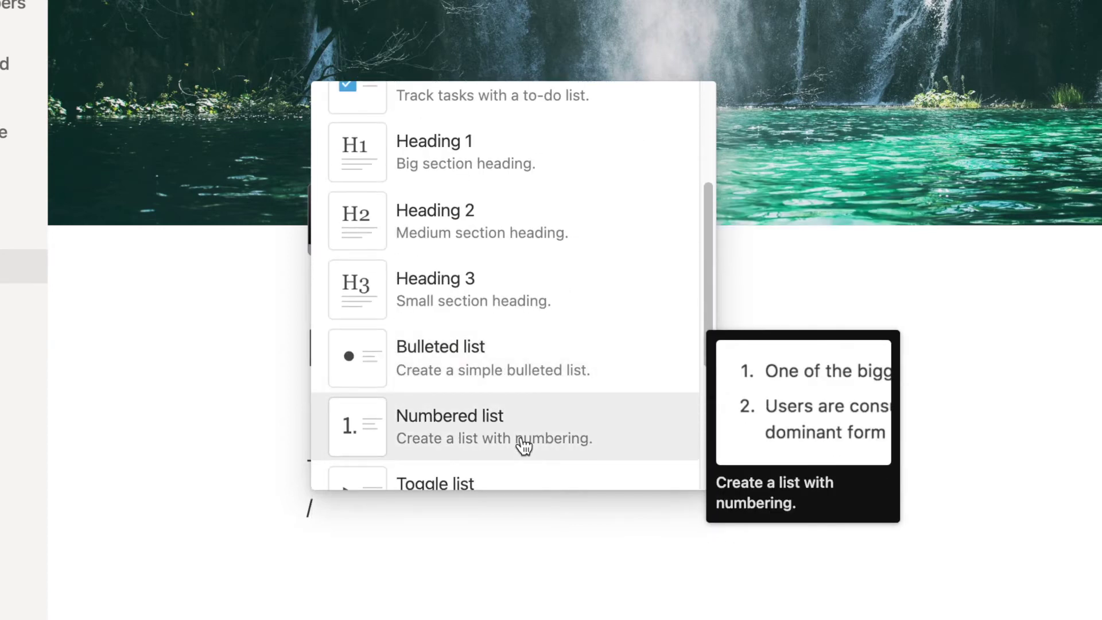
{"action": "scroll", "coordinate": [523, 445], "scroll_direction": "down", "scroll_amount": 7}
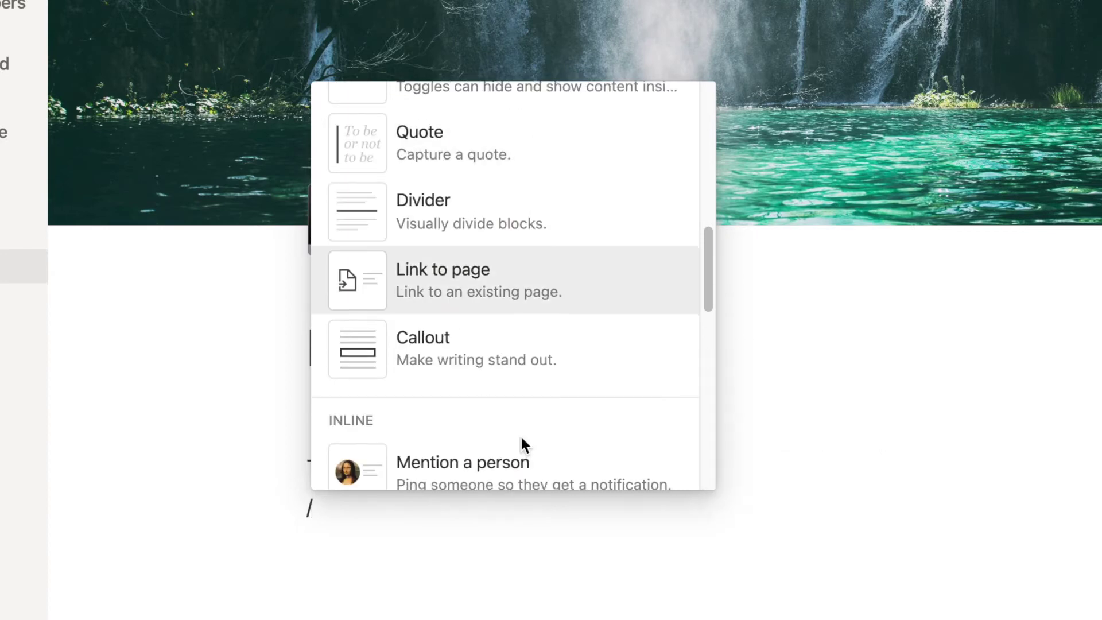
{"action": "scroll", "coordinate": [514, 282], "scroll_direction": "up", "scroll_amount": 6}
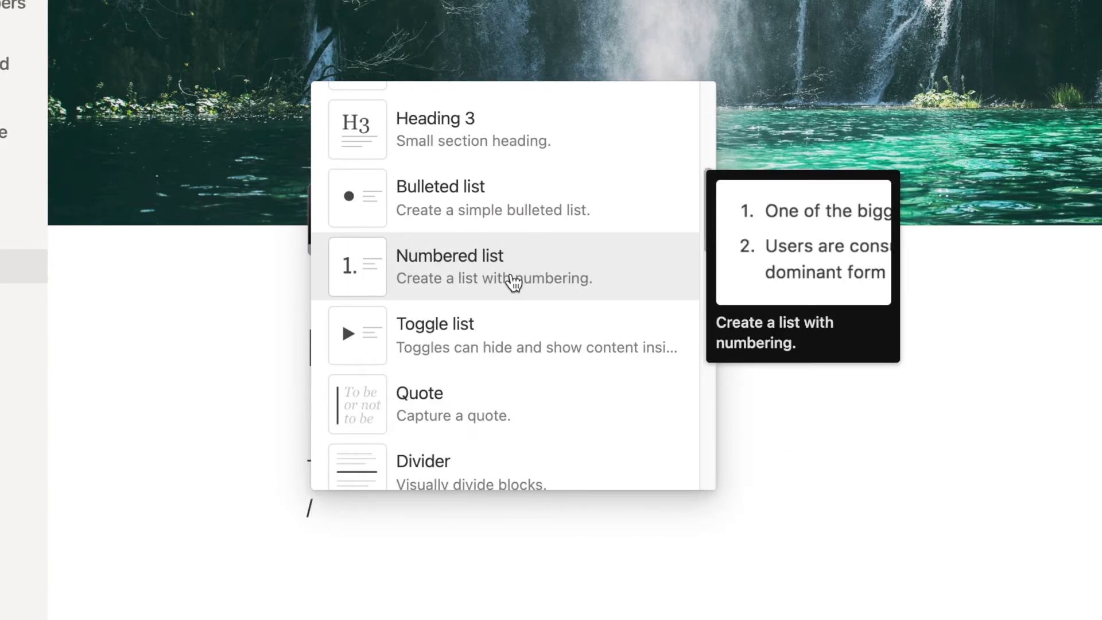
{"action": "left_click", "coordinate": [514, 282]}
{"action": "type", "text": "One"}
{"action": "key", "text": "Return"}
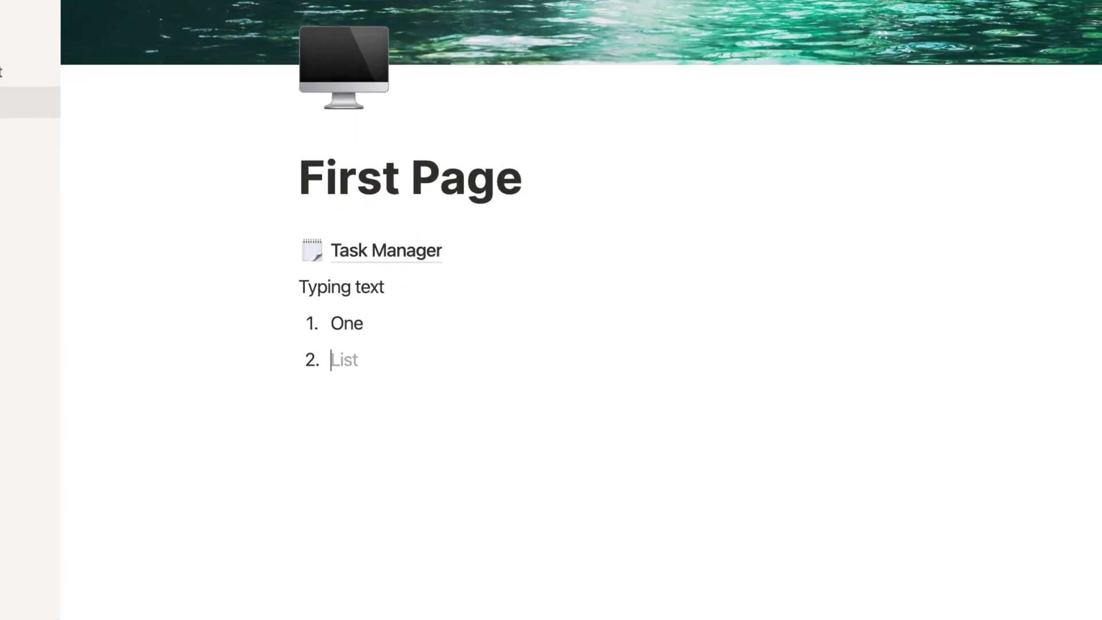
{"action": "type", "text": "Two"}
{"action": "key", "text": "Return"}
{"action": "key", "text": "Return"}
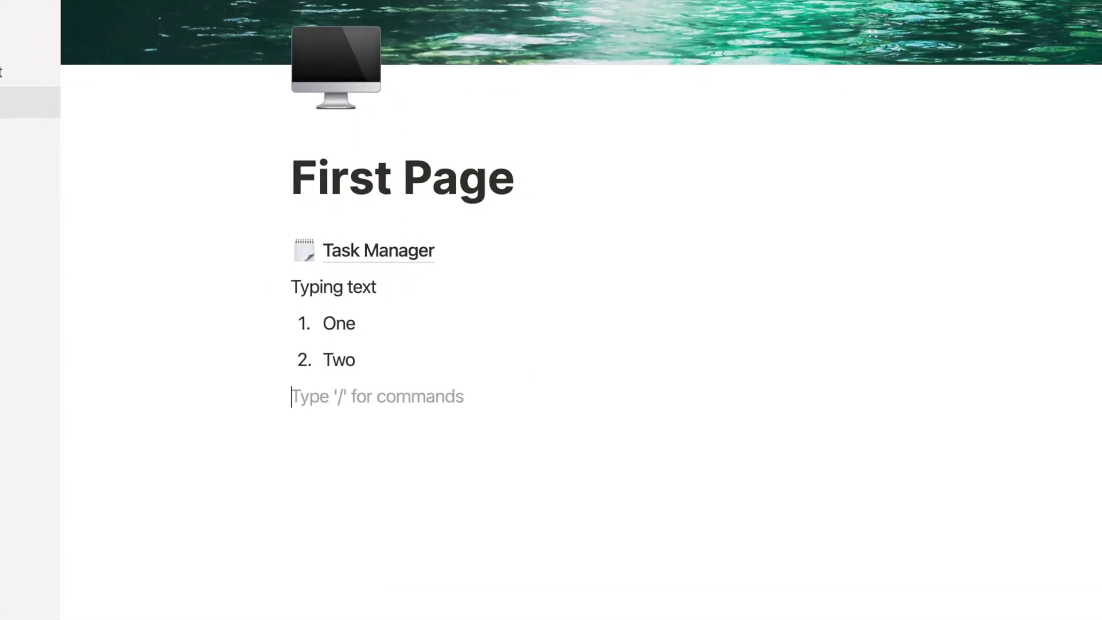
{"action": "type", "text": "/"}
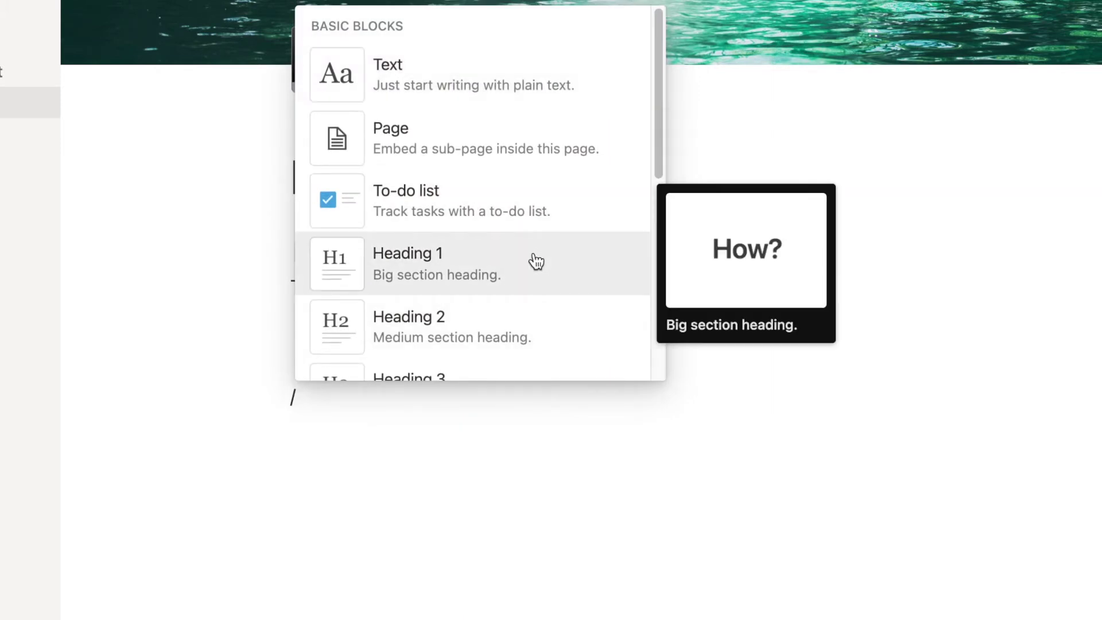
- Add a to-do list with items 'Banana' and 'Apple', and tick both off
{"action": "left_click", "coordinate": [552, 209]}
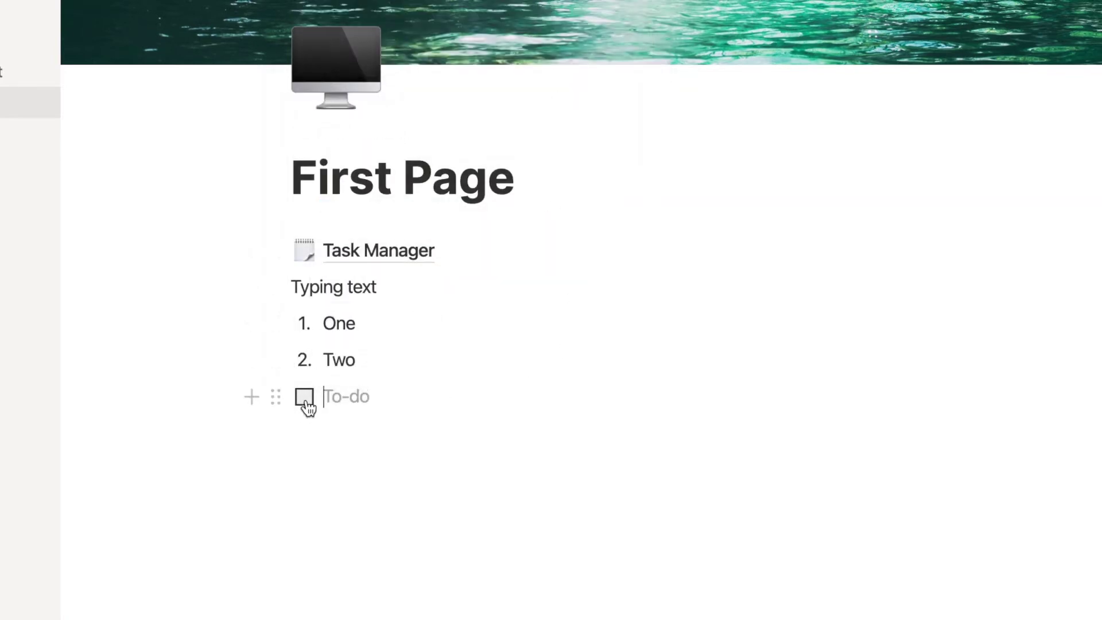
{"action": "left_click", "coordinate": [305, 397]}
{"action": "left_click", "coordinate": [306, 400]}
{"action": "type", "text": "Banana"}
{"action": "key", "text": "Return"}
{"action": "type", "text": "Ap"}
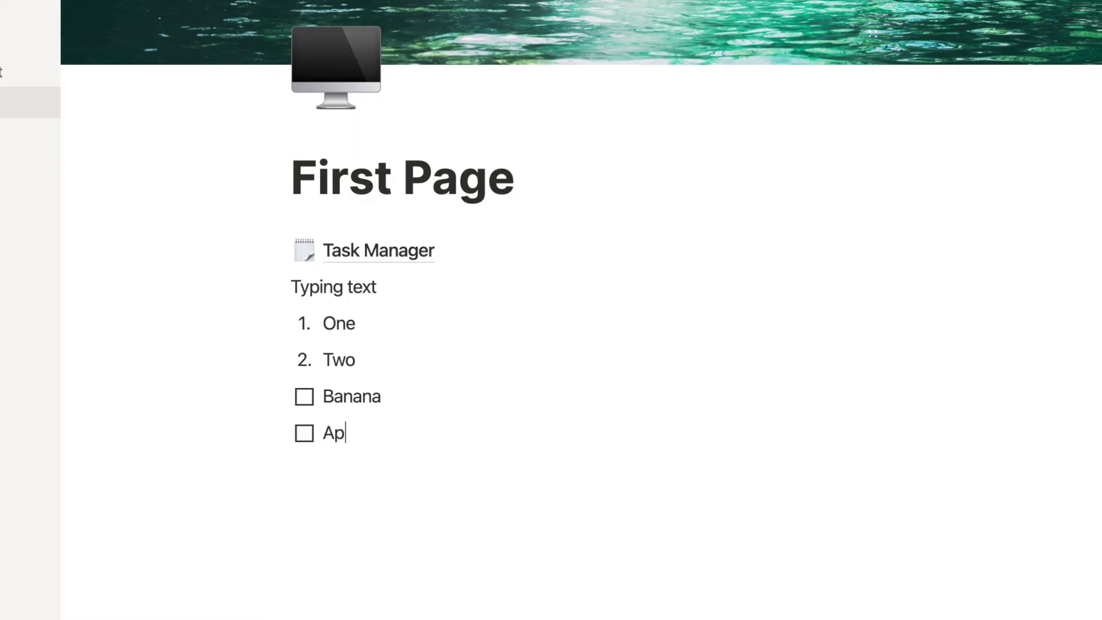
{"action": "type", "text": "ple"}
{"action": "left_click", "coordinate": [305, 400]}
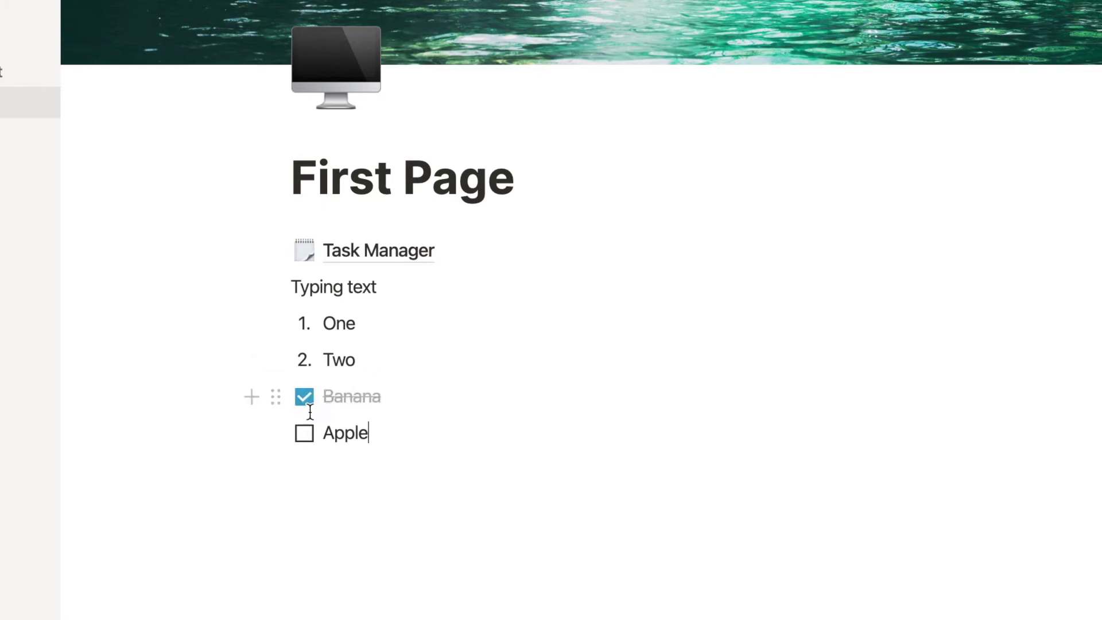
{"action": "left_click", "coordinate": [305, 433]}
{"action": "left_click", "coordinate": [393, 524]}
{"action": "type", "text": "/head"}
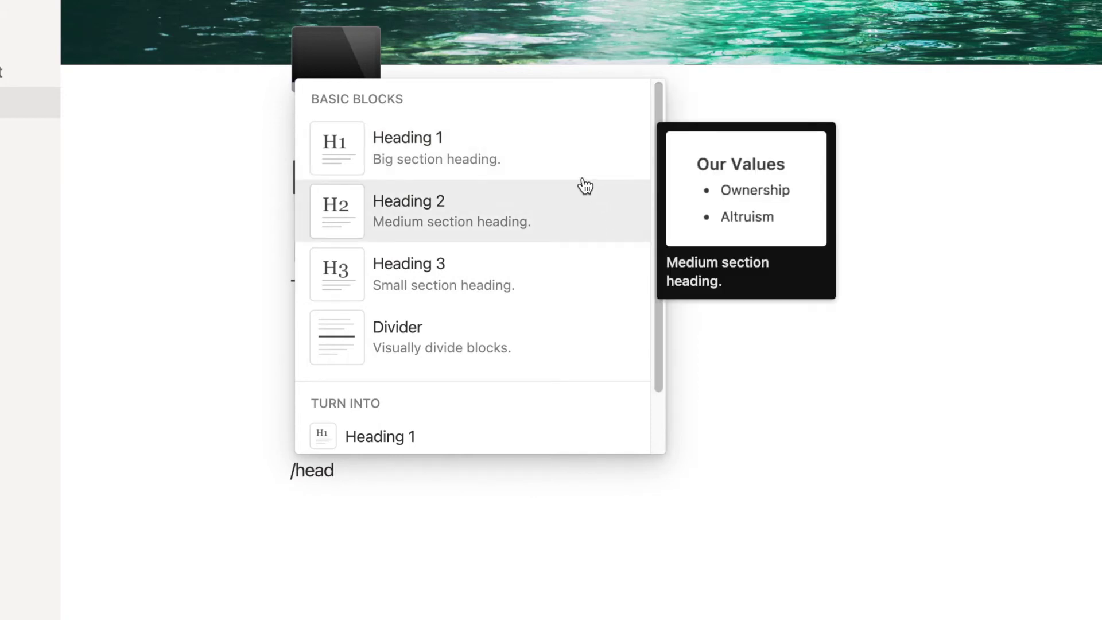
- Add a Heading 1 'Large text' followed by a 'Normal text' line
{"action": "left_click", "coordinate": [564, 178]}
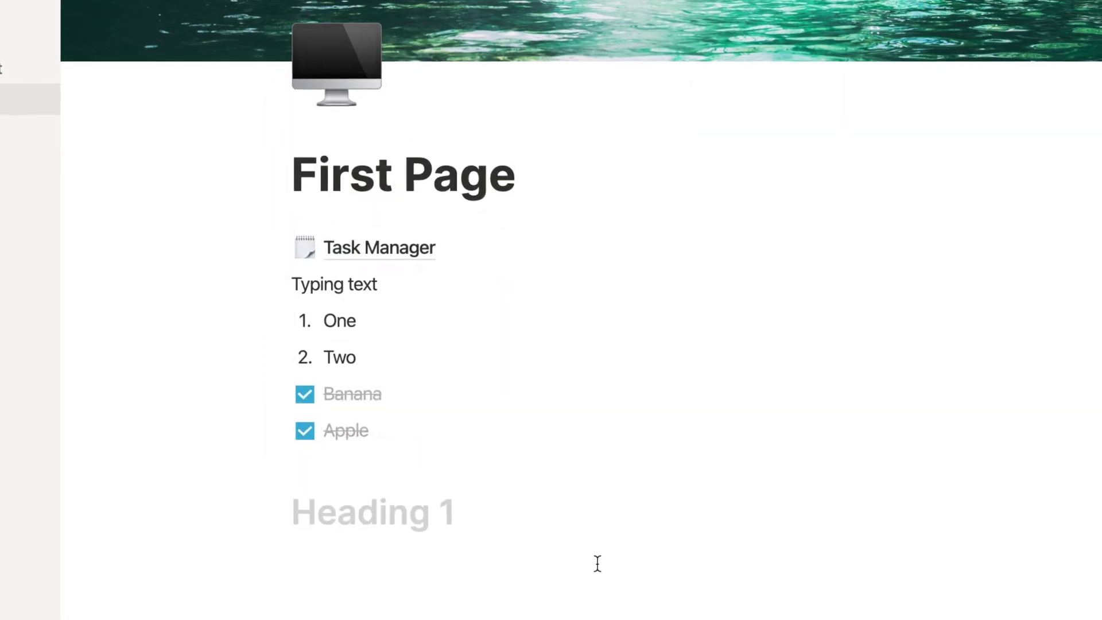
{"action": "type", "text": "Large text"}
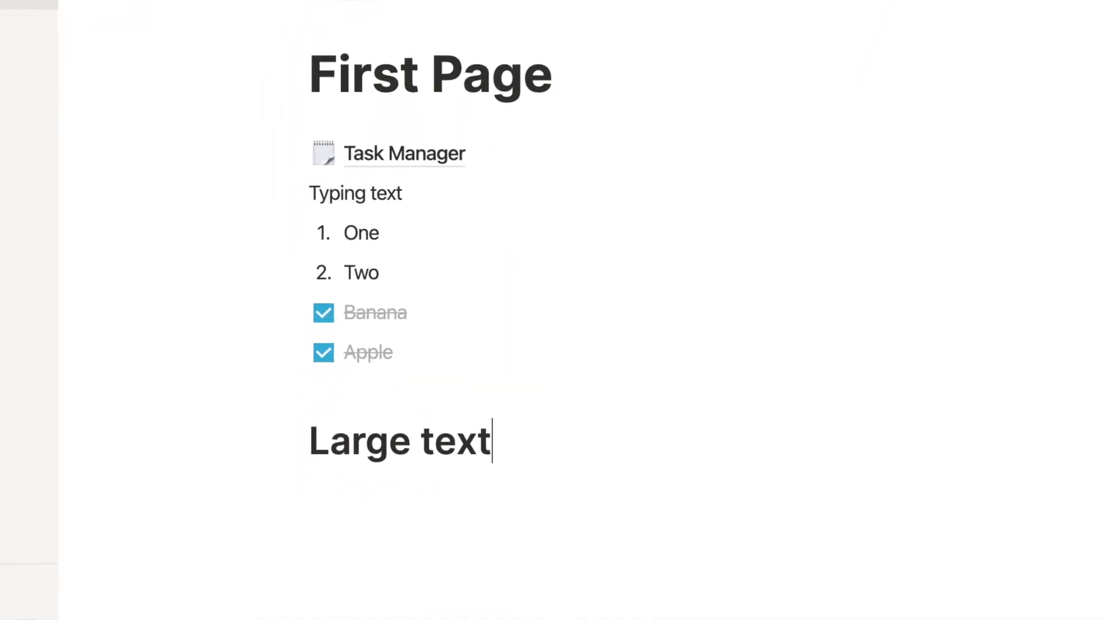
{"action": "key", "text": "Return"}
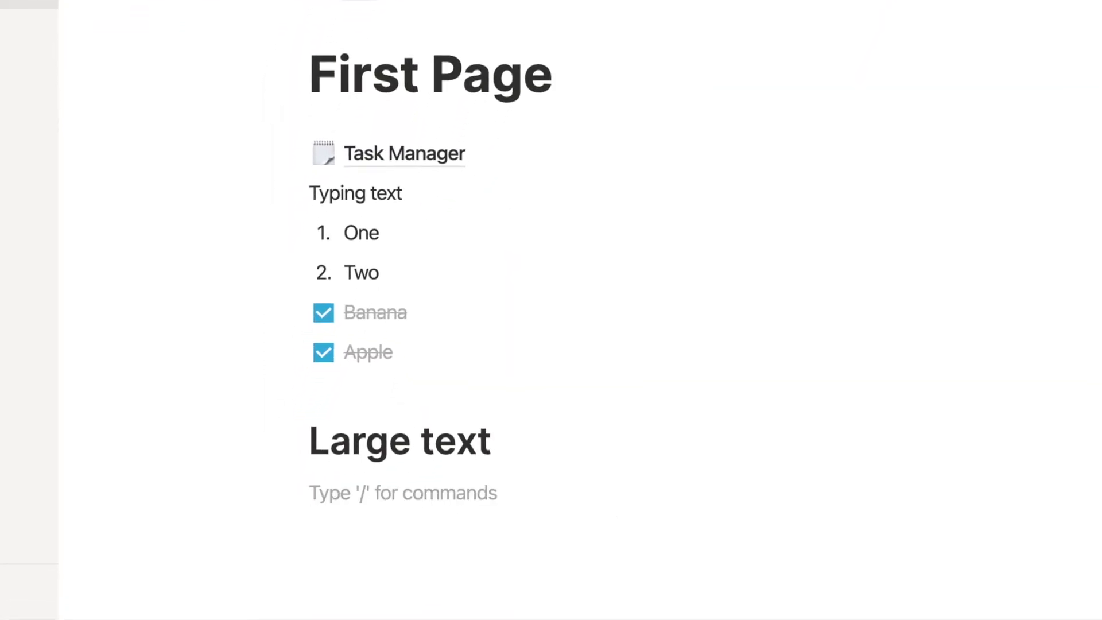
{"action": "type", "text": "B"}
{"action": "key", "text": "BackSpace"}
{"action": "type", "text": "Normal text"}
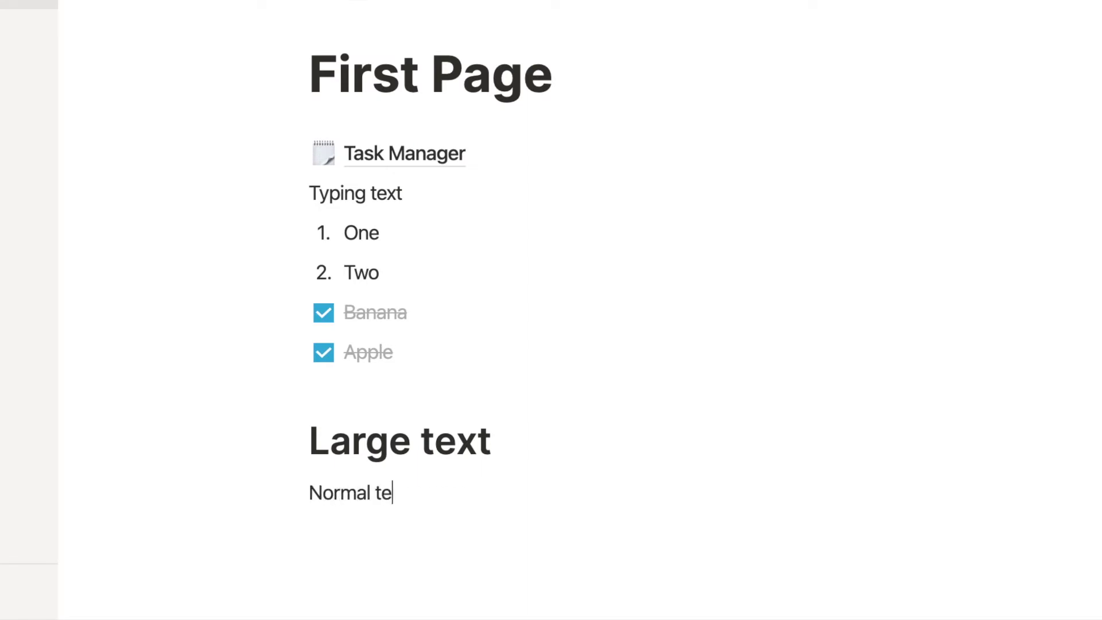
{"action": "key", "text": "Return"}
- Add a Heading 2 'Slightly smaller' followed by another 'Normal text' line
{"action": "type", "text": "/"}
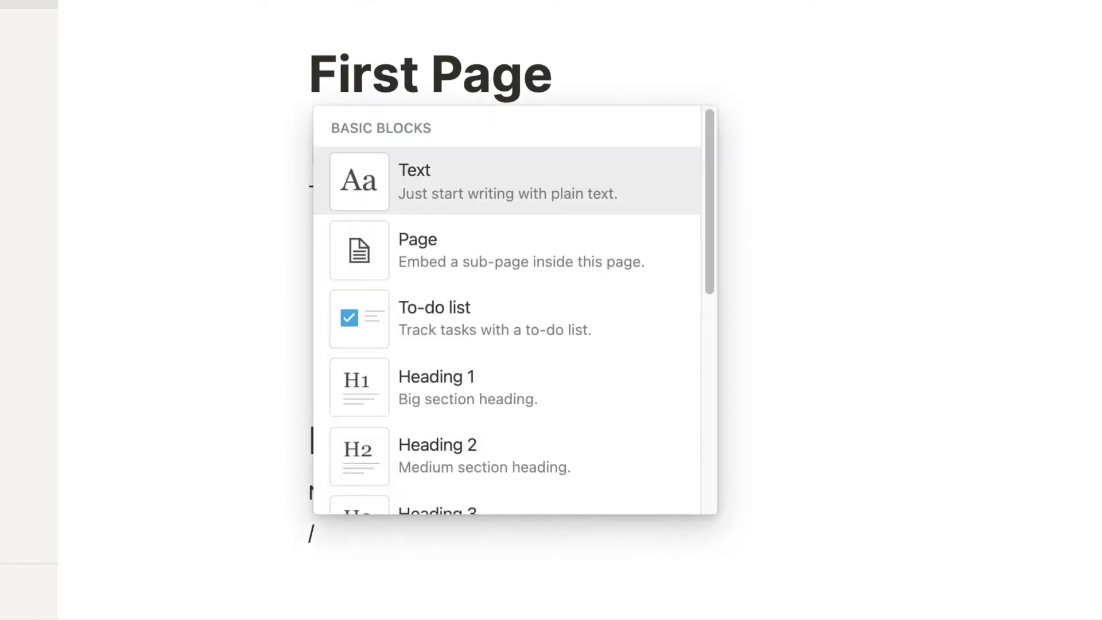
{"action": "left_click", "coordinate": [652, 480]}
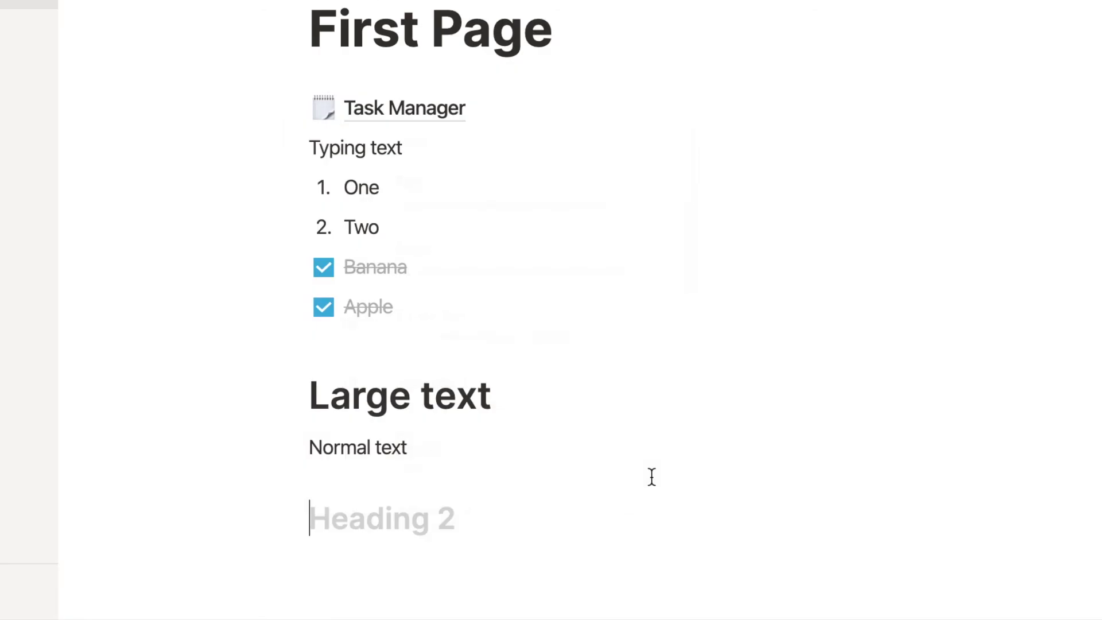
{"action": "type", "text": "Slightly smaller"}
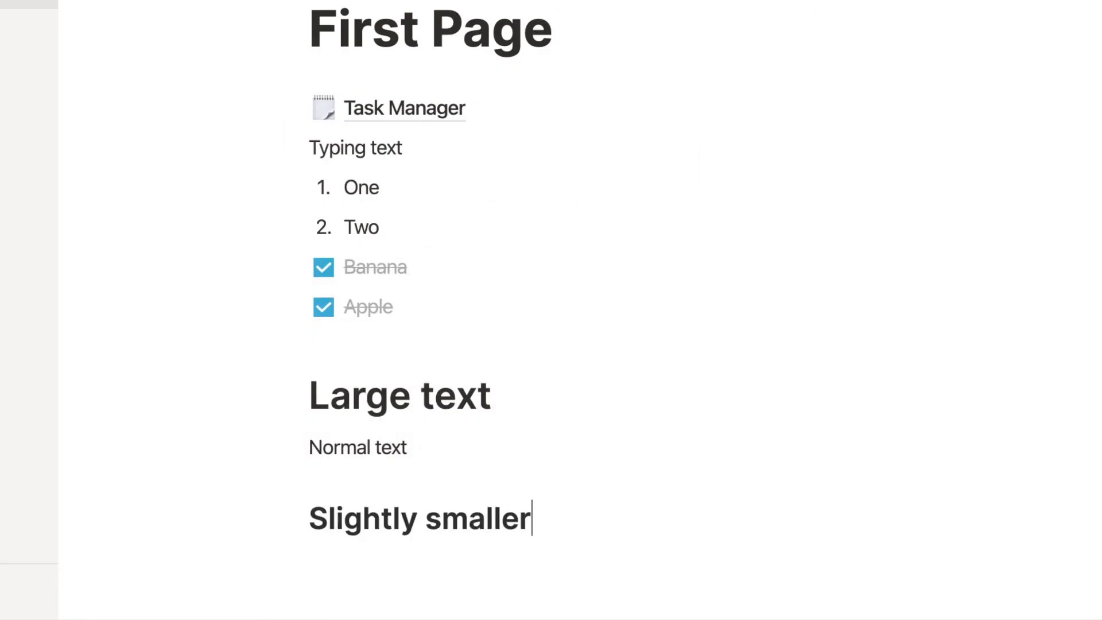
{"action": "key", "text": "Return"}
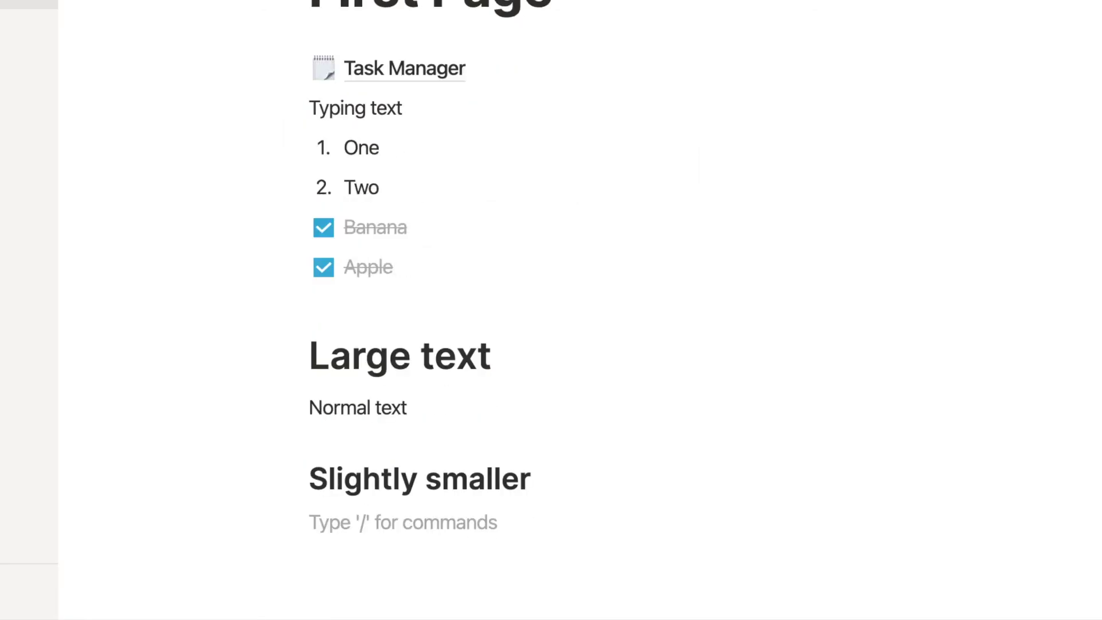
{"action": "type", "text": "Normal text"}
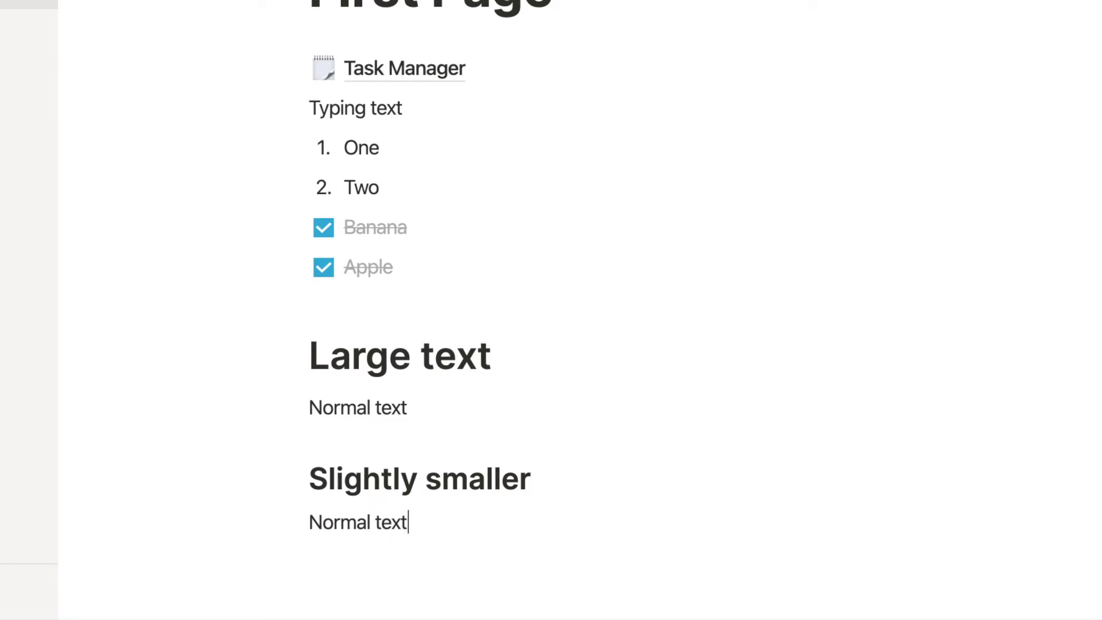
{"action": "key", "text": "Return"}
- Add a Heading 3 reading 'Smallest'
{"action": "type", "text": "/"}
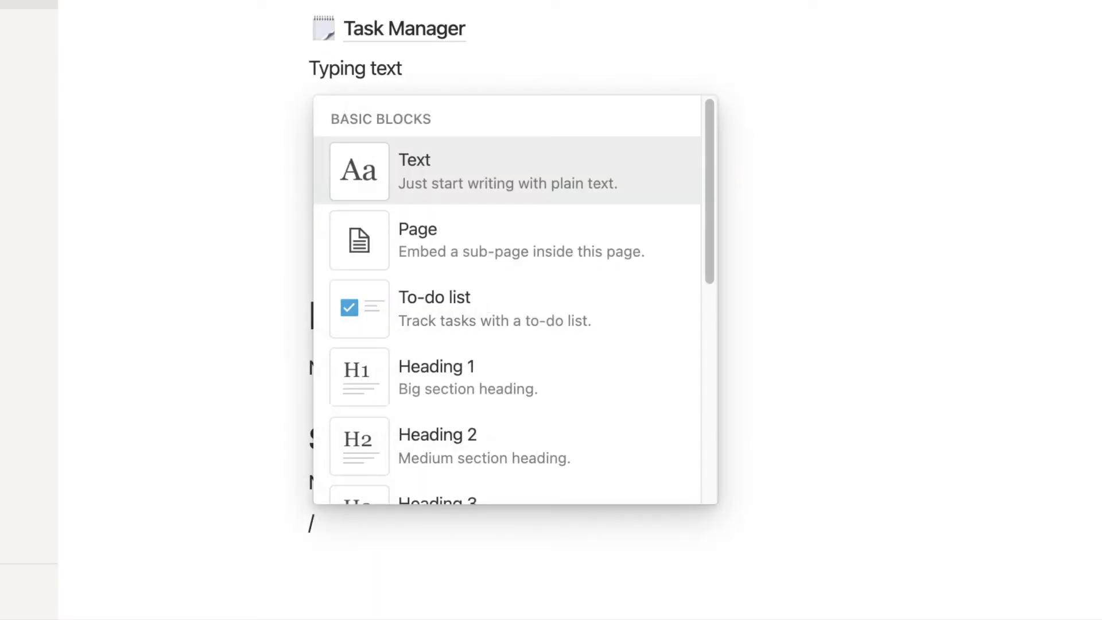
{"action": "scroll", "coordinate": [536, 443], "scroll_direction": "down", "scroll_amount": 2}
{"action": "left_click", "coordinate": [537, 442]}
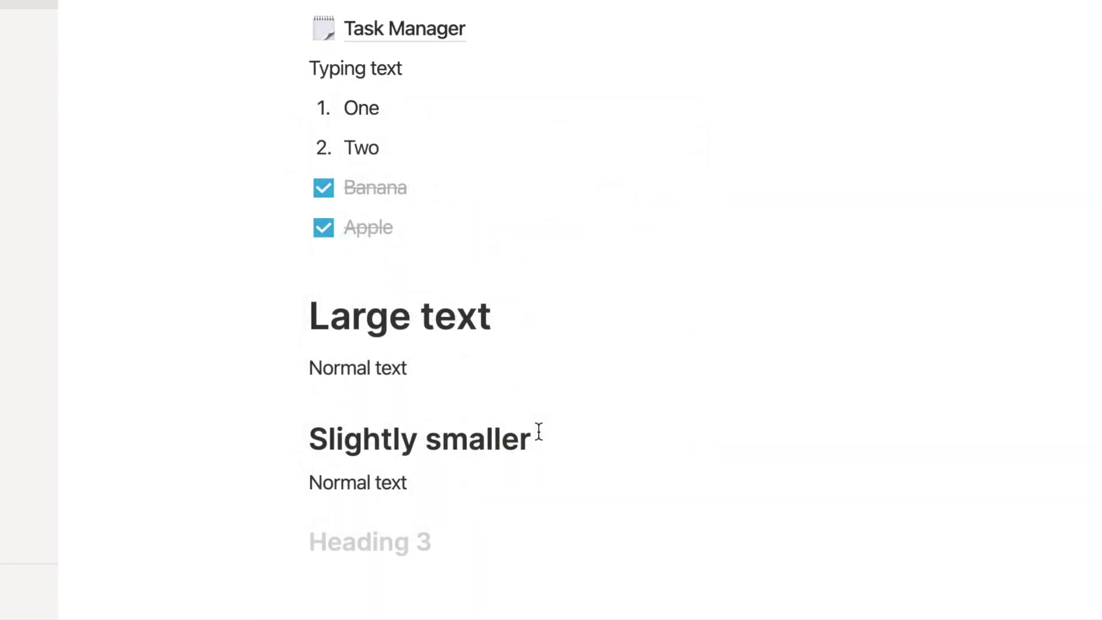
{"action": "type", "text": "Smallerst"}
{"action": "key", "text": "BackSpace"}
{"action": "key", "text": "BackSpace"}
{"action": "key", "text": "BackSpace"}
{"action": "type", "text": "st"}
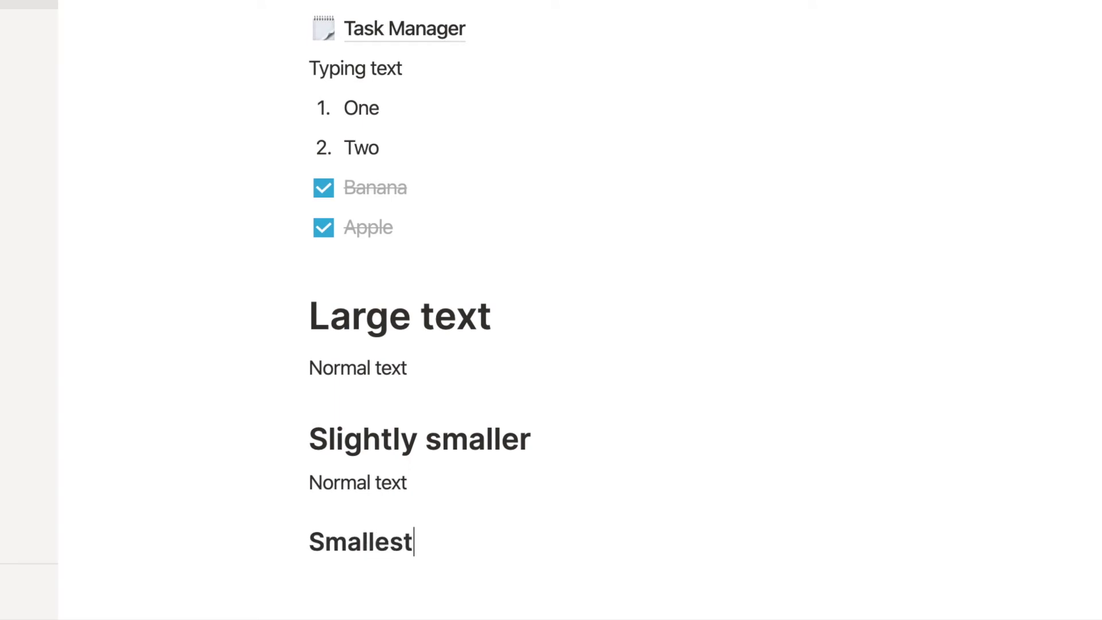
{"action": "key", "text": "Return"}
- Select every block on the page, including Task Manager, and delete them
{"action": "left_click_drag", "start_coordinate": [606, 561], "coordinate": [201, 0]}
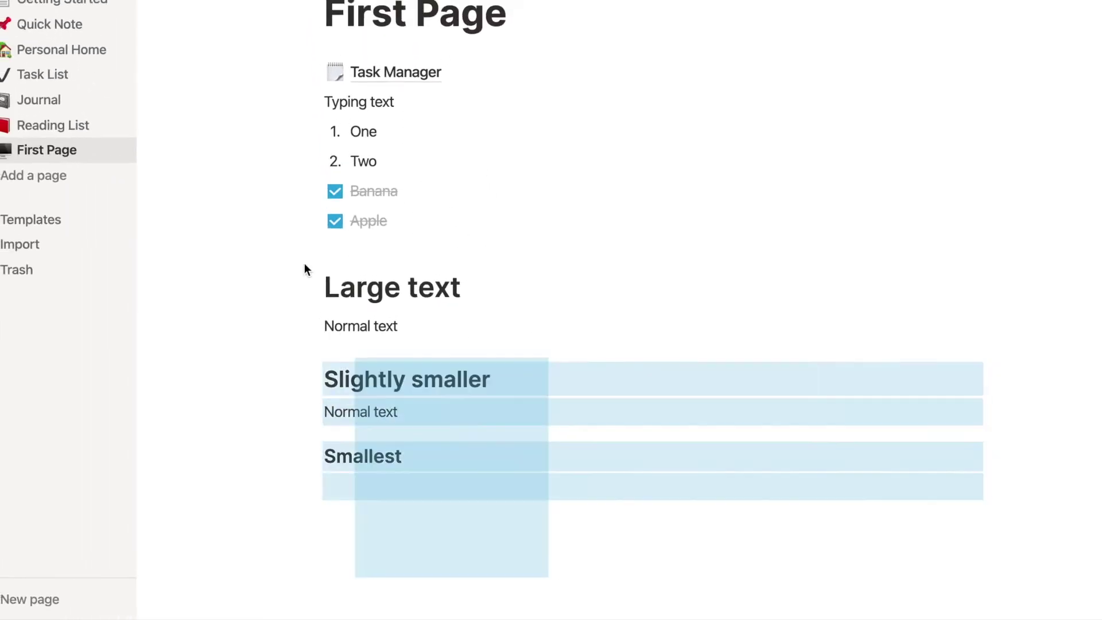
{"action": "left_click_drag", "start_coordinate": [252, 110], "coordinate": [269, 54]}
{"action": "key", "text": "BackSpace"}
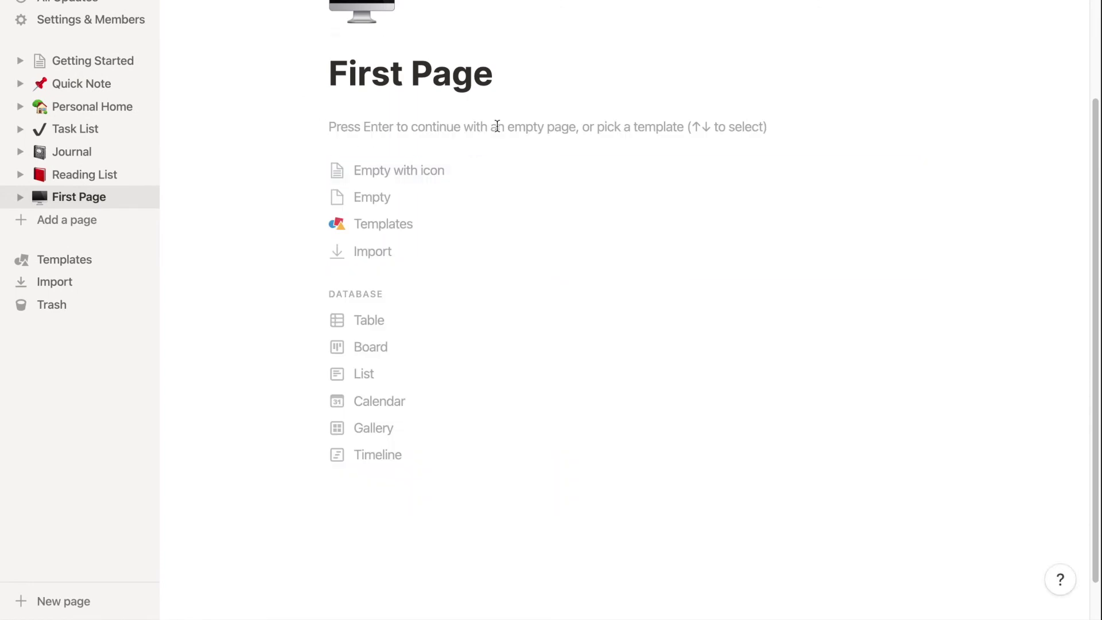
- Rename the page to 'Homepage' and give it a house emoji icon
{"action": "scroll", "coordinate": [497, 126], "scroll_direction": "up", "scroll_amount": 3}
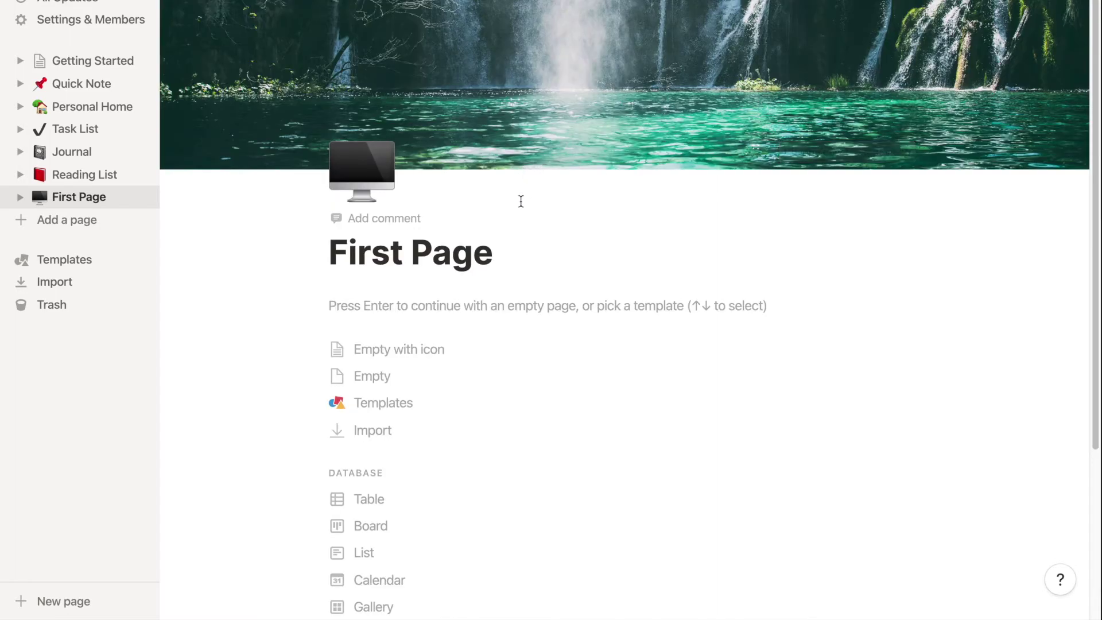
{"action": "triple_click", "coordinate": [405, 260]}
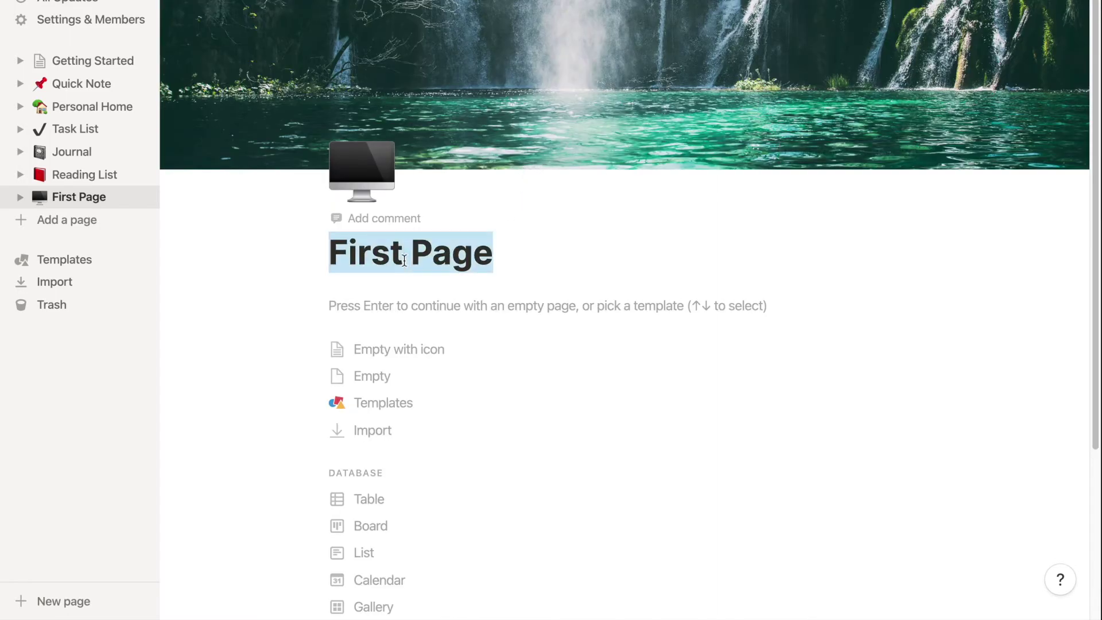
{"action": "type", "text": "Homepage"}
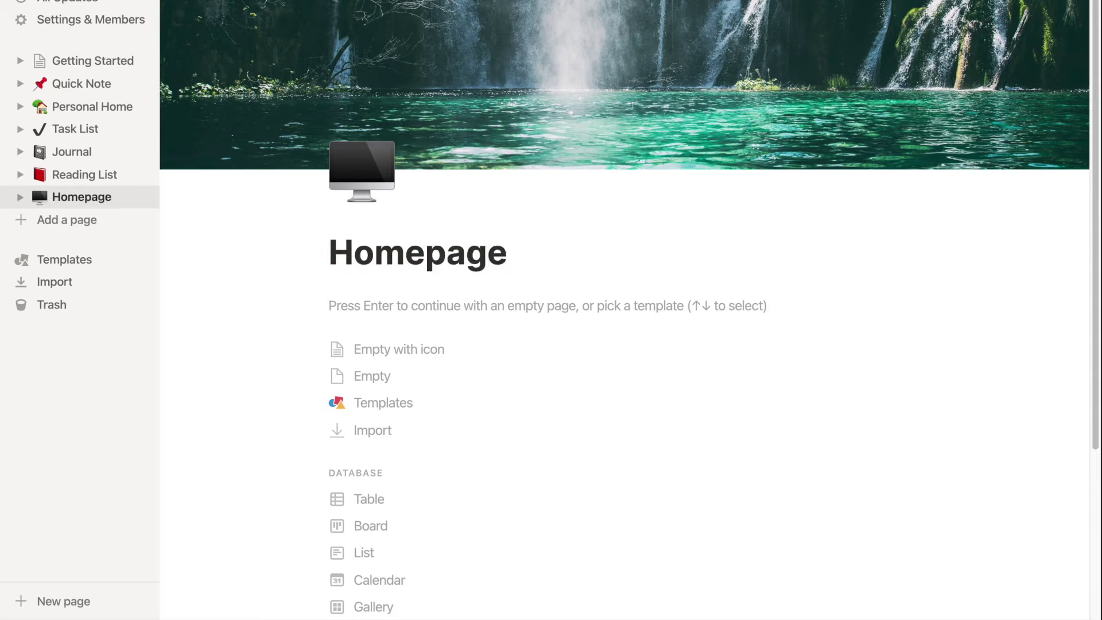
{"action": "left_click", "coordinate": [356, 178]}
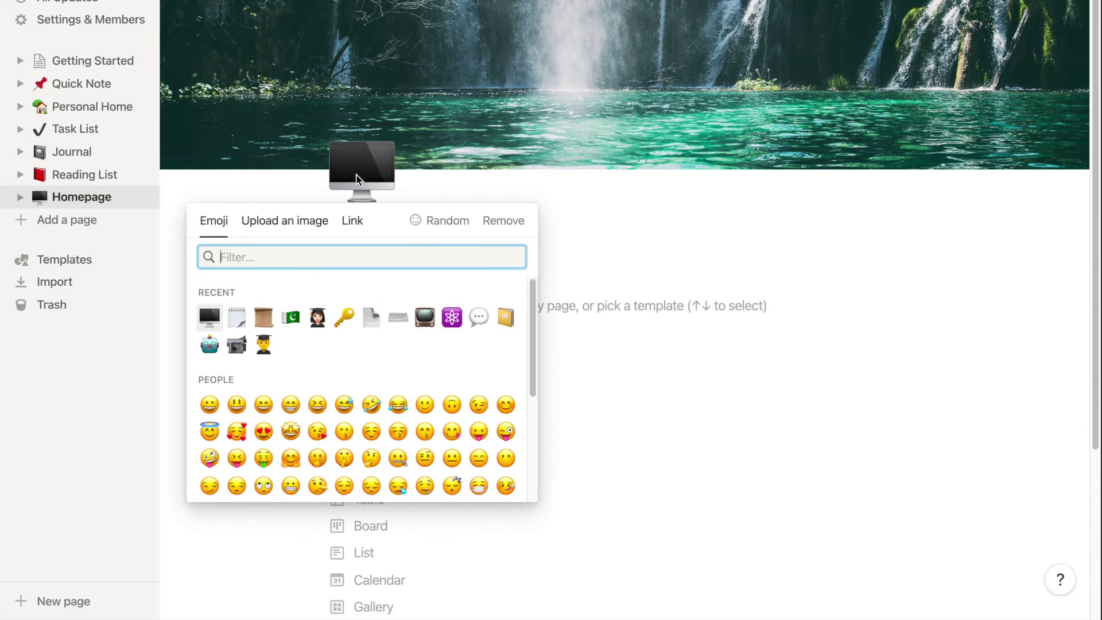
{"action": "type", "text": "home"}
{"action": "left_click", "coordinate": [212, 298]}
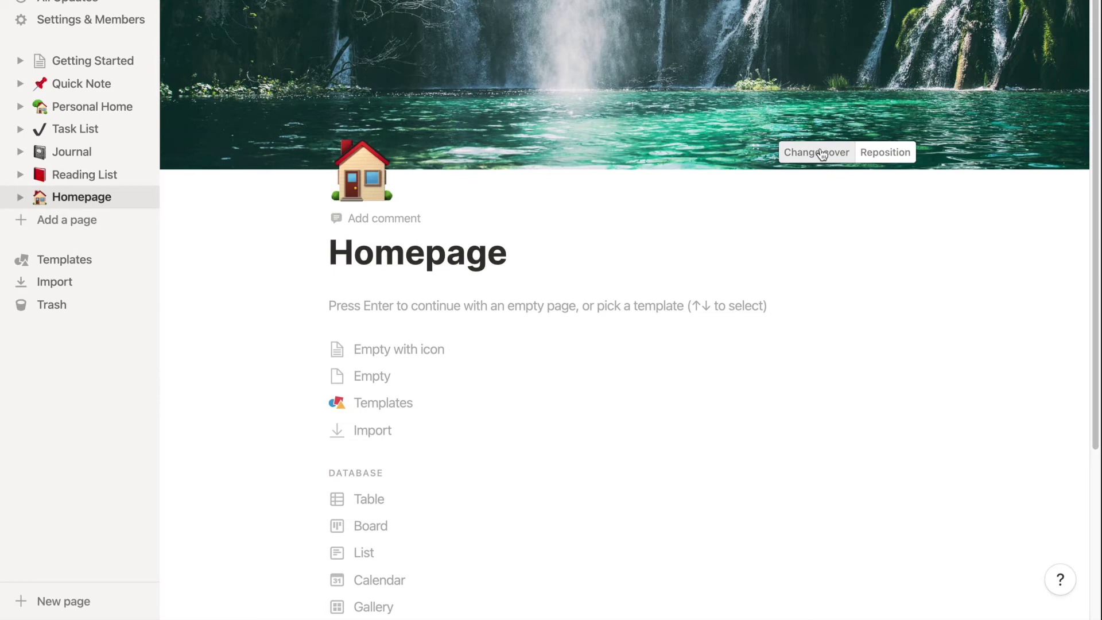
- Set an Unsplash 'home' house photo as the cover, repositioned to show the roof
{"action": "left_click", "coordinate": [822, 154]}
{"action": "left_click", "coordinate": [775, 183]}
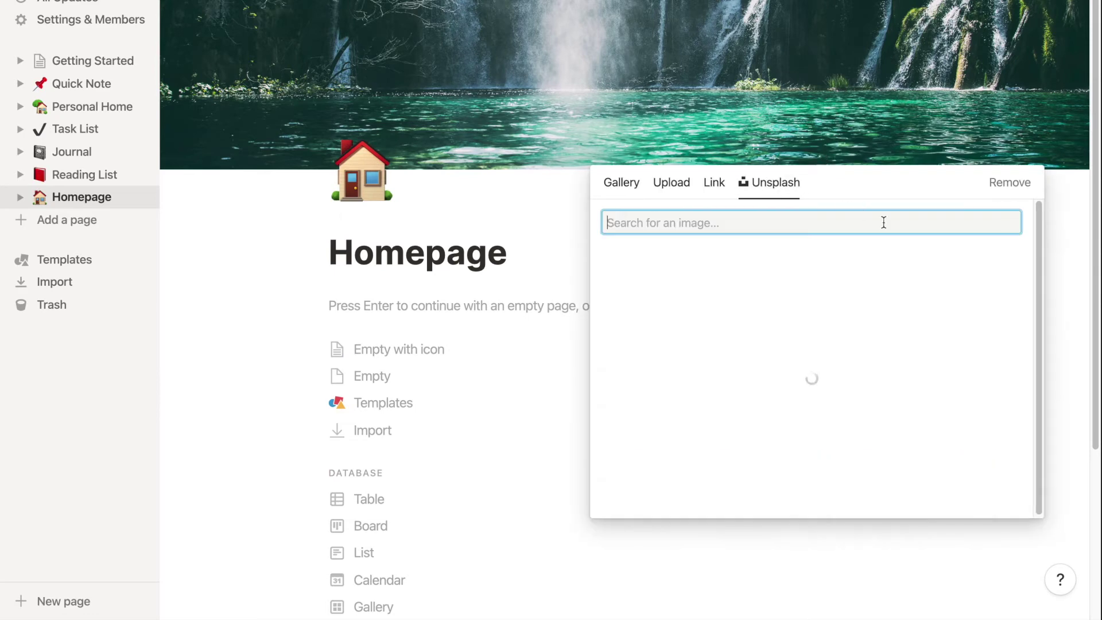
{"action": "type", "text": "home"}
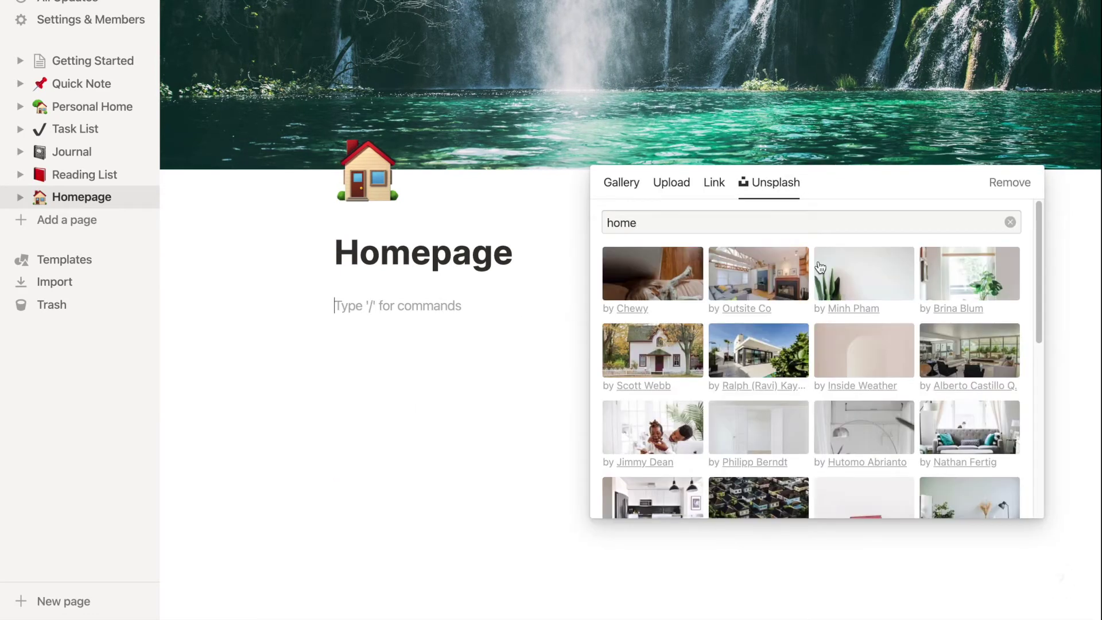
{"action": "left_click", "coordinate": [678, 357]}
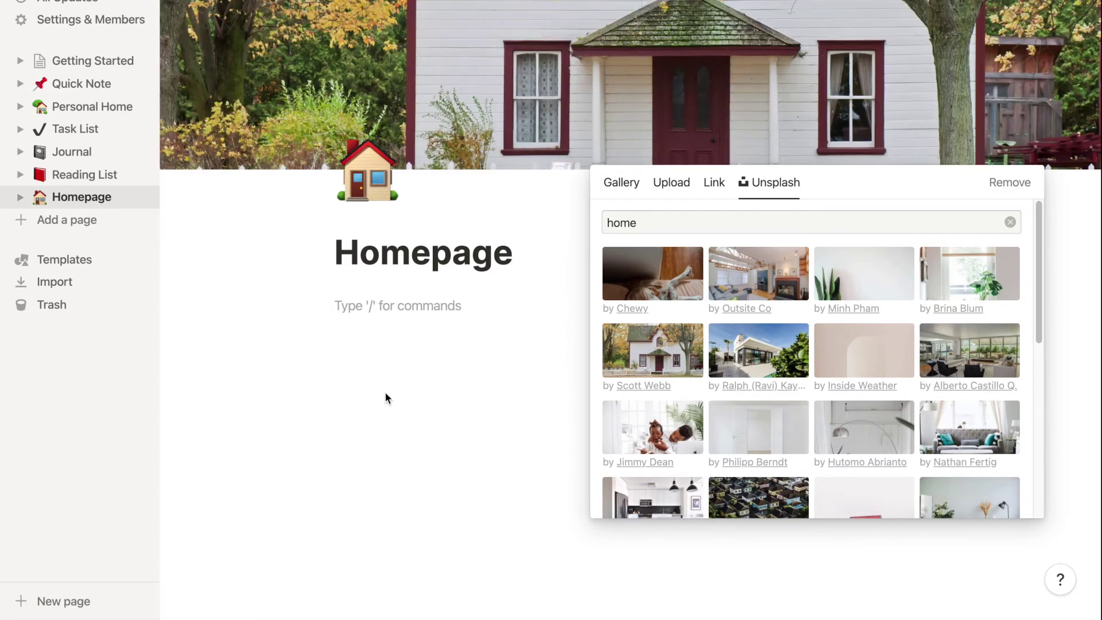
{"action": "left_click", "coordinate": [384, 392]}
{"action": "left_click", "coordinate": [912, 161]}
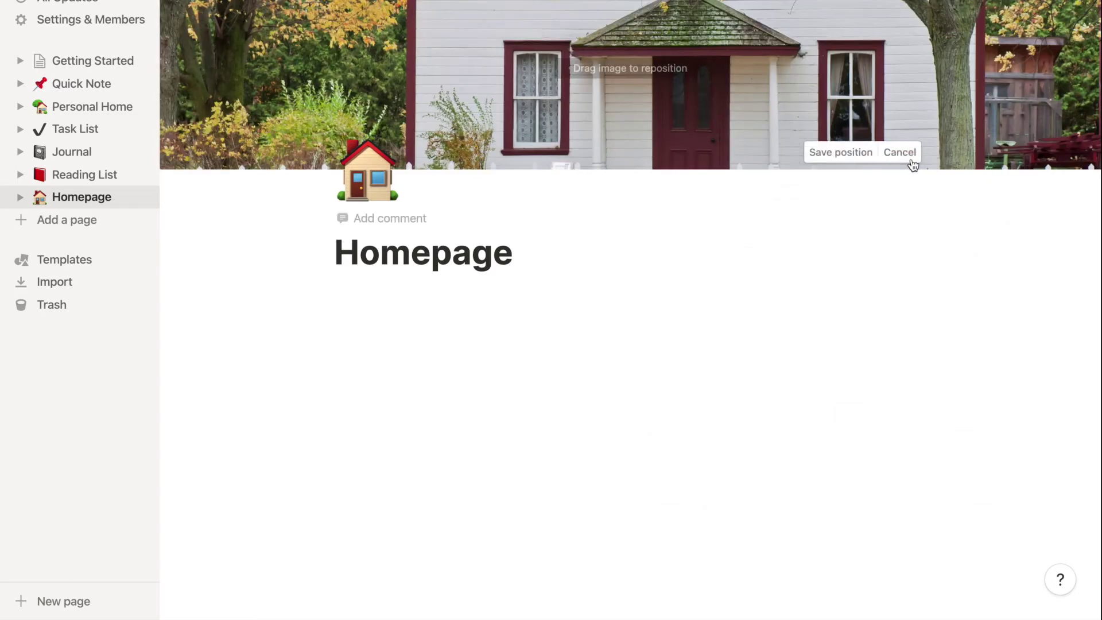
{"action": "left_click_drag", "start_coordinate": [829, 55], "coordinate": [826, 373]}
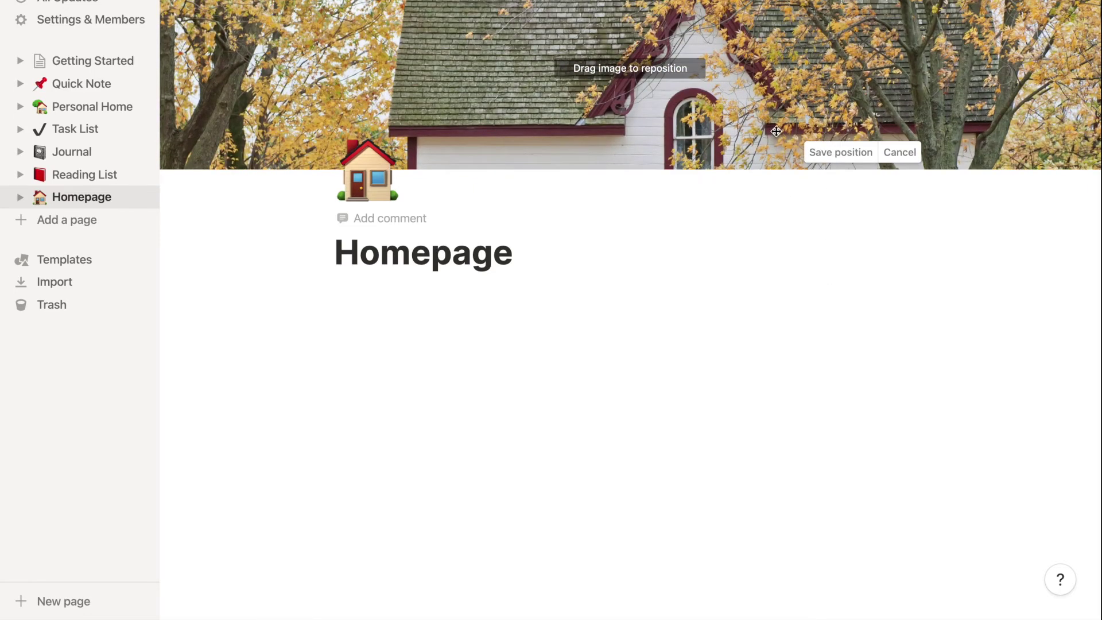
{"action": "key", "text": "Return"}
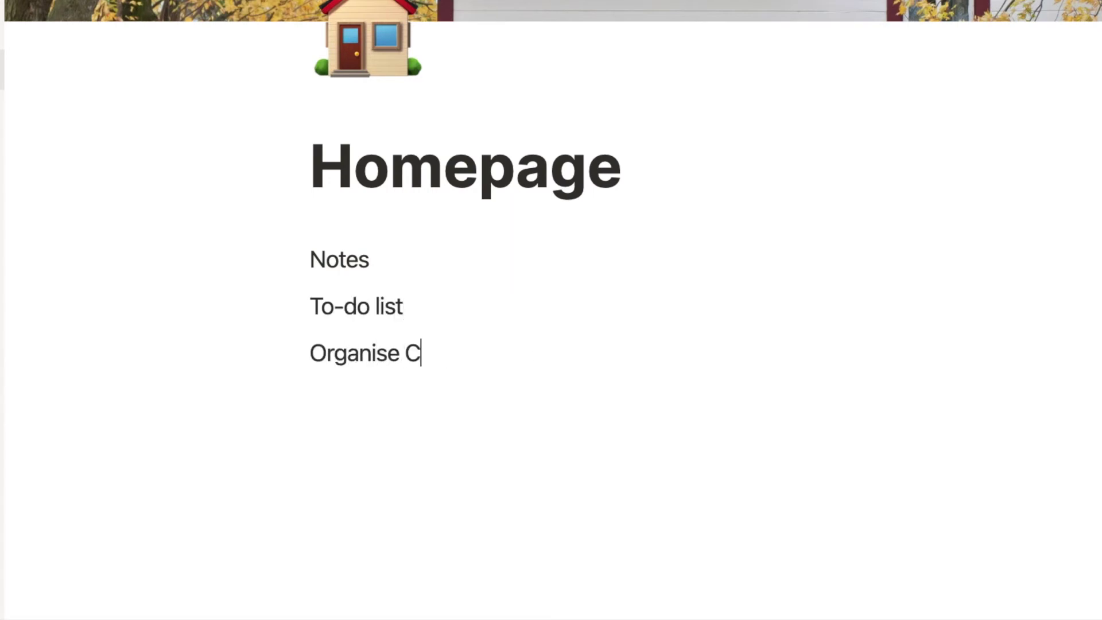
- Add the line 'Organise Classes and Lectures' and turn the Notes line into a sub-page
{"action": "type", "text": "Lectures"}
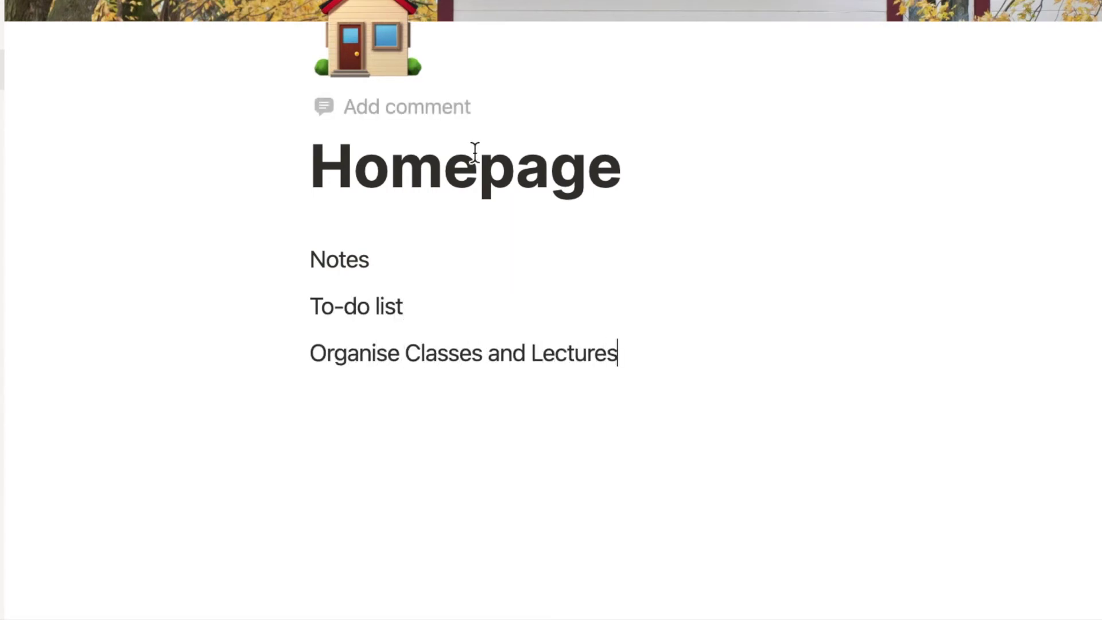
{"action": "double_click", "coordinate": [355, 261]}
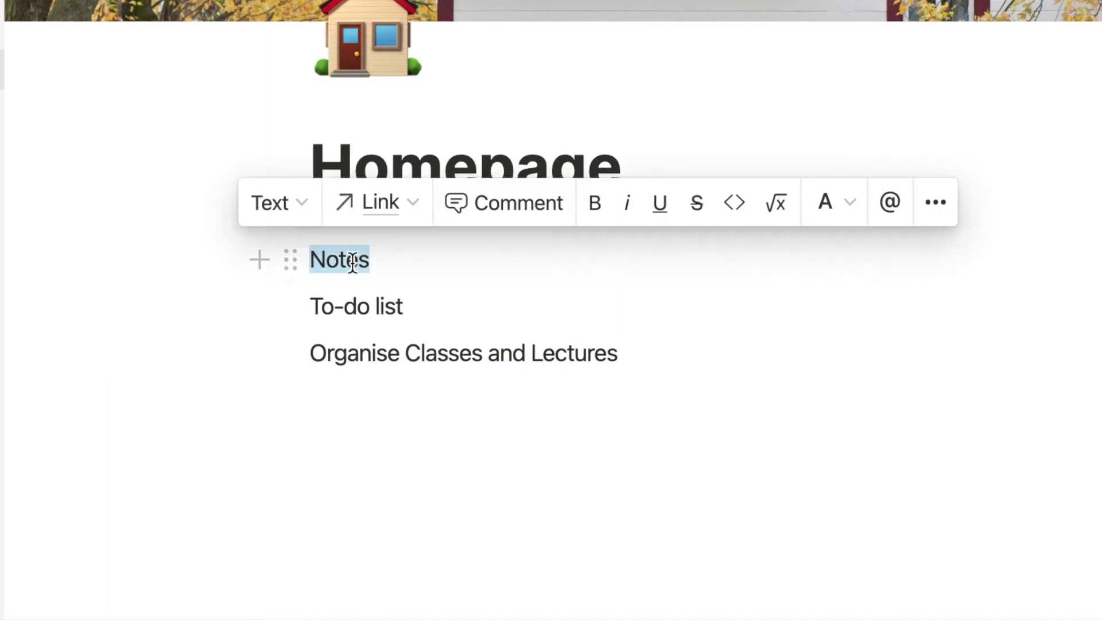
{"action": "left_click", "coordinate": [279, 211]}
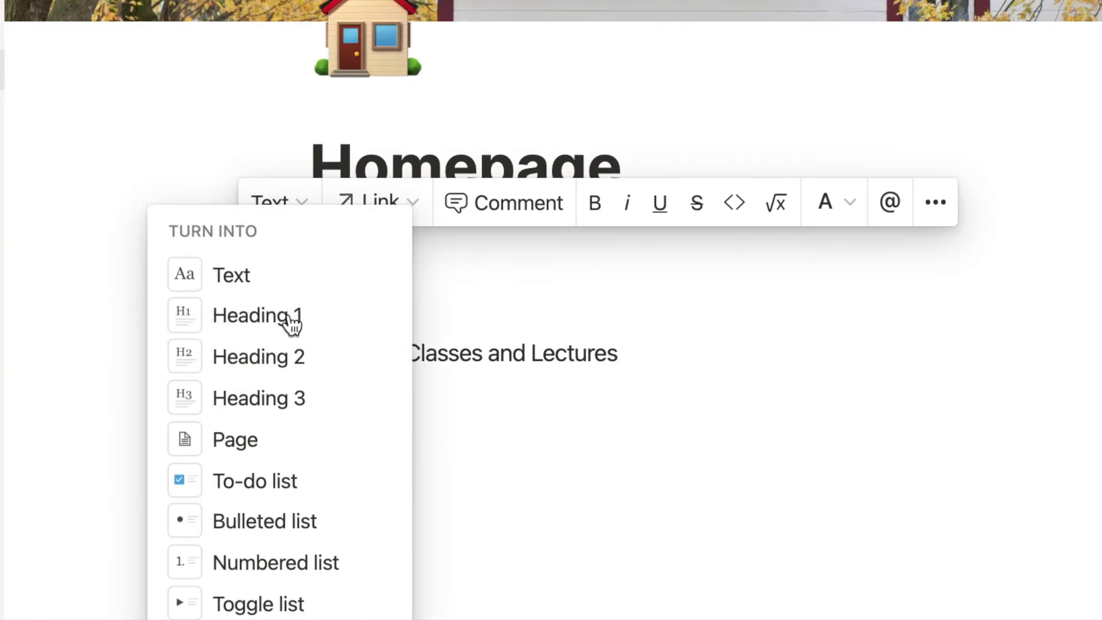
{"action": "left_click", "coordinate": [273, 440]}
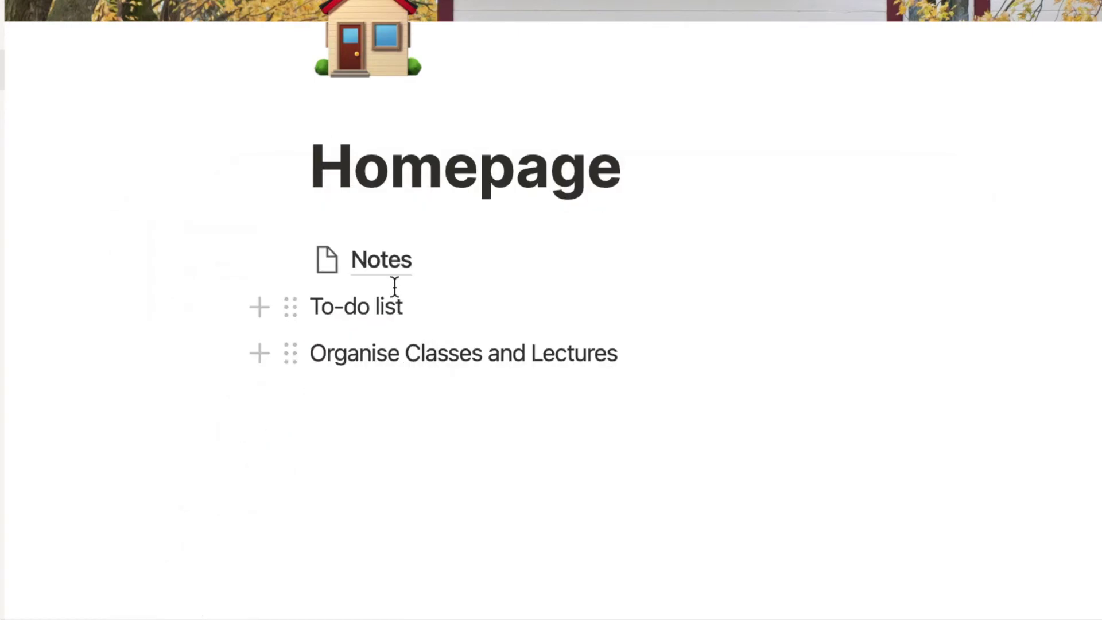
{"action": "left_click", "coordinate": [400, 261]}
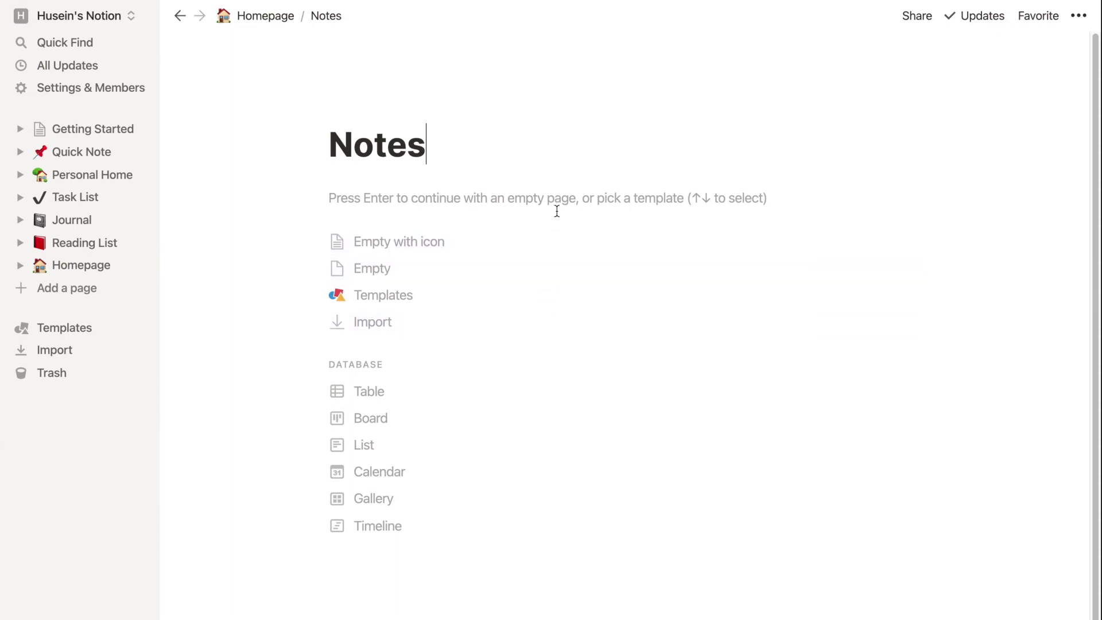
- Start the Notes page with an empty body instead of a template
{"action": "key", "text": "Return"}
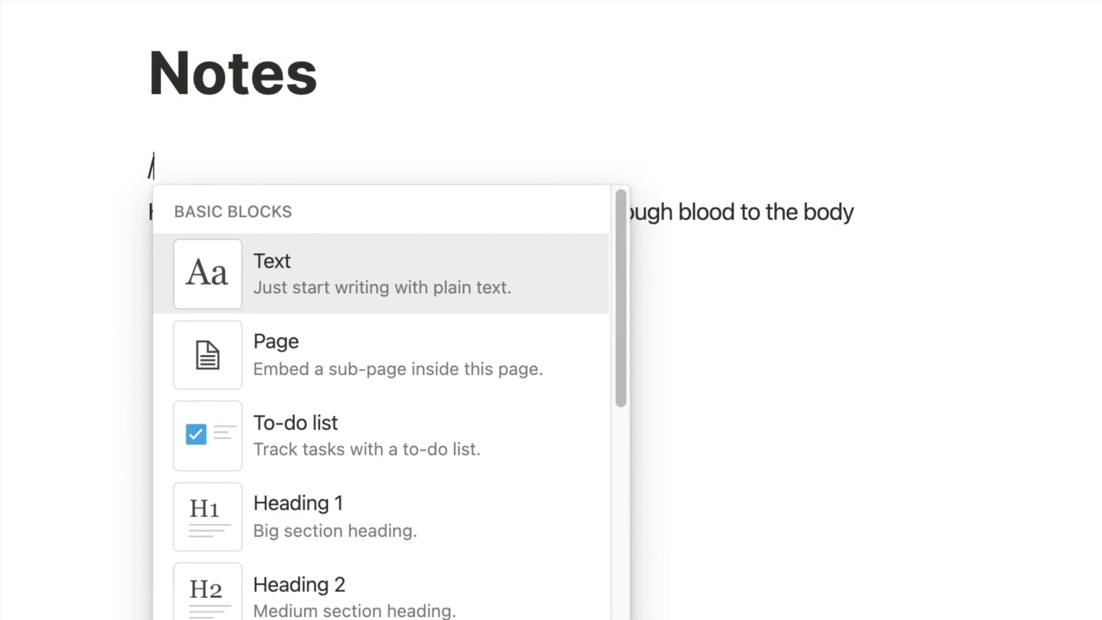
- Insert a toggle list block using the toggle command
{"action": "type", "text": "toggle"}
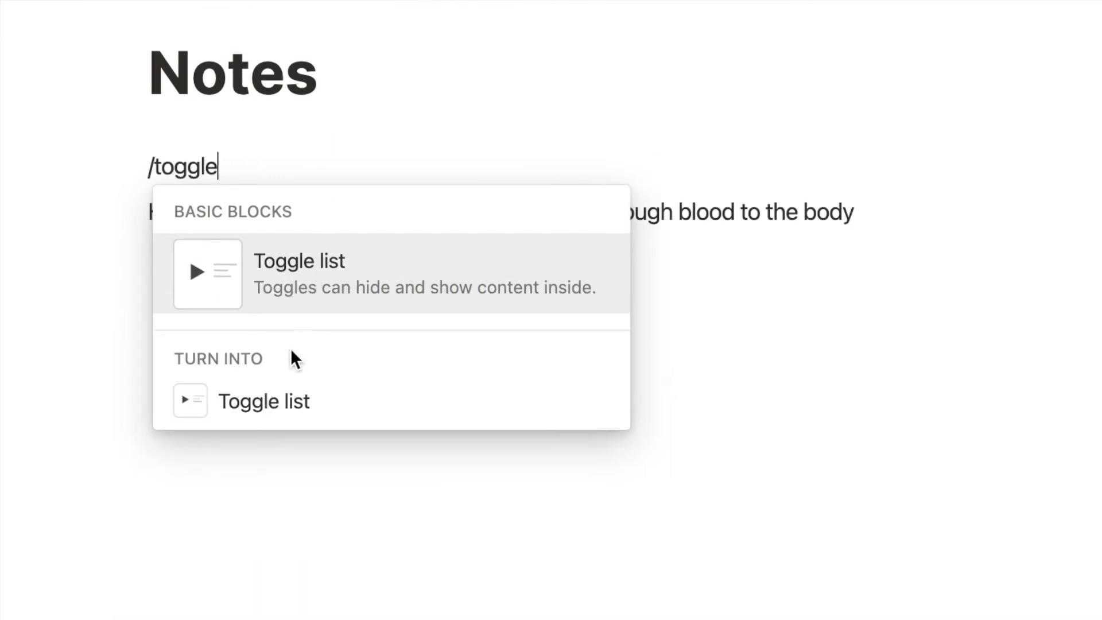
{"action": "mouse_move", "coordinate": [352, 283]}
{"action": "left_click", "coordinate": [292, 264]}
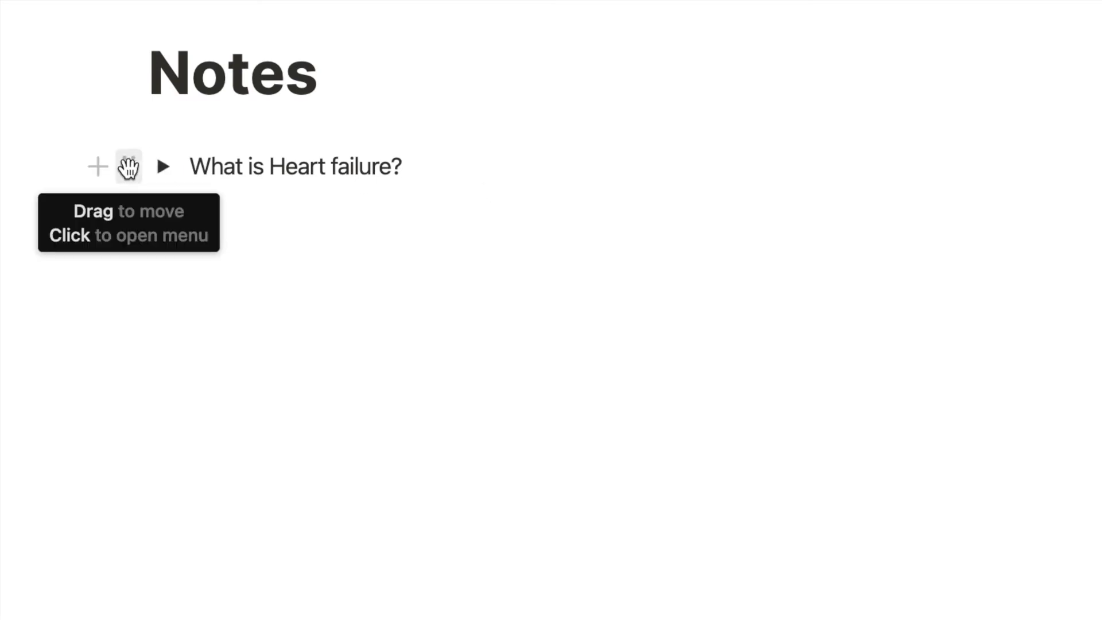
- Color the Heart failure toggle green
{"action": "left_click", "coordinate": [130, 166]}
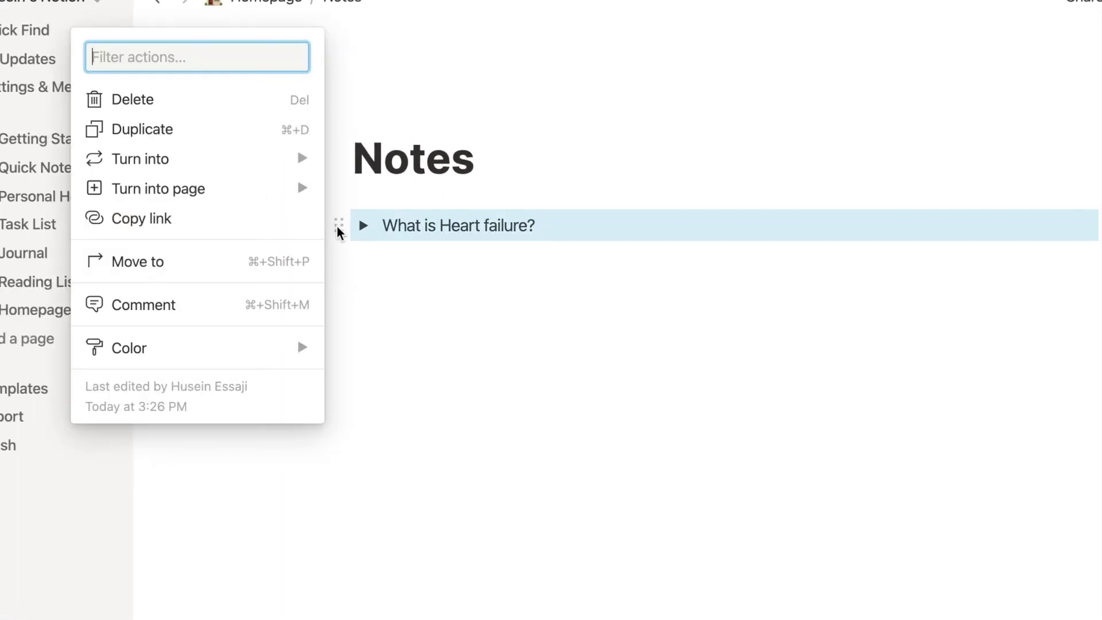
{"action": "mouse_move", "coordinate": [300, 351]}
{"action": "left_click", "coordinate": [394, 321]}
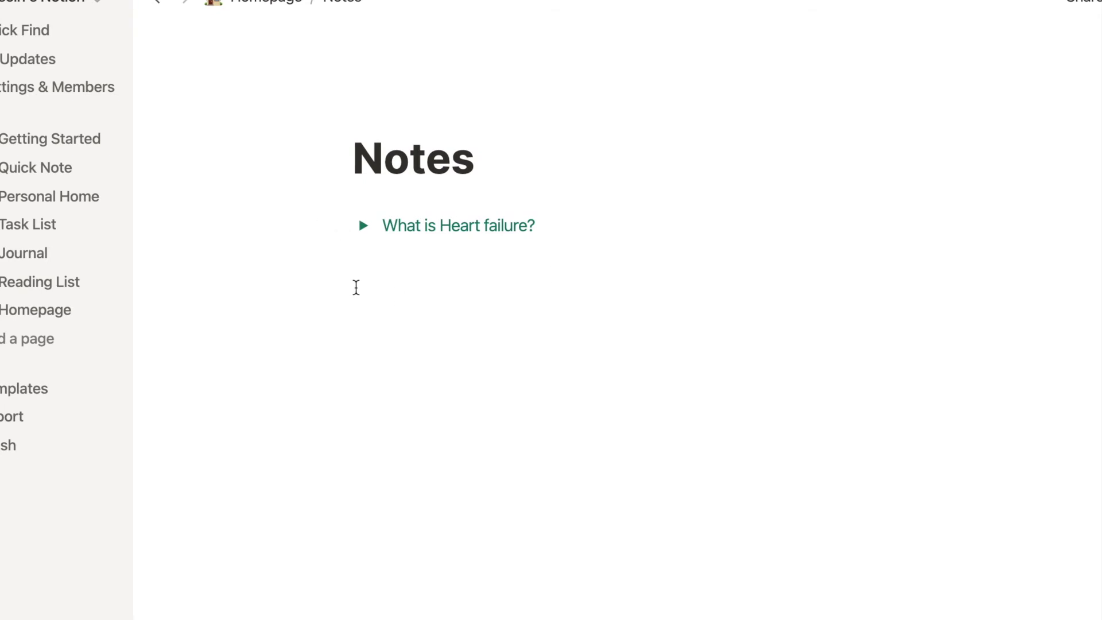
- Add a second toggle 'What does AF stand for?' with 'Atrial Fibrillation' nested inside
{"action": "left_click", "coordinate": [574, 232]}
{"action": "key", "text": "Return"}
{"action": "type", "text": "What does AF stand for?"}
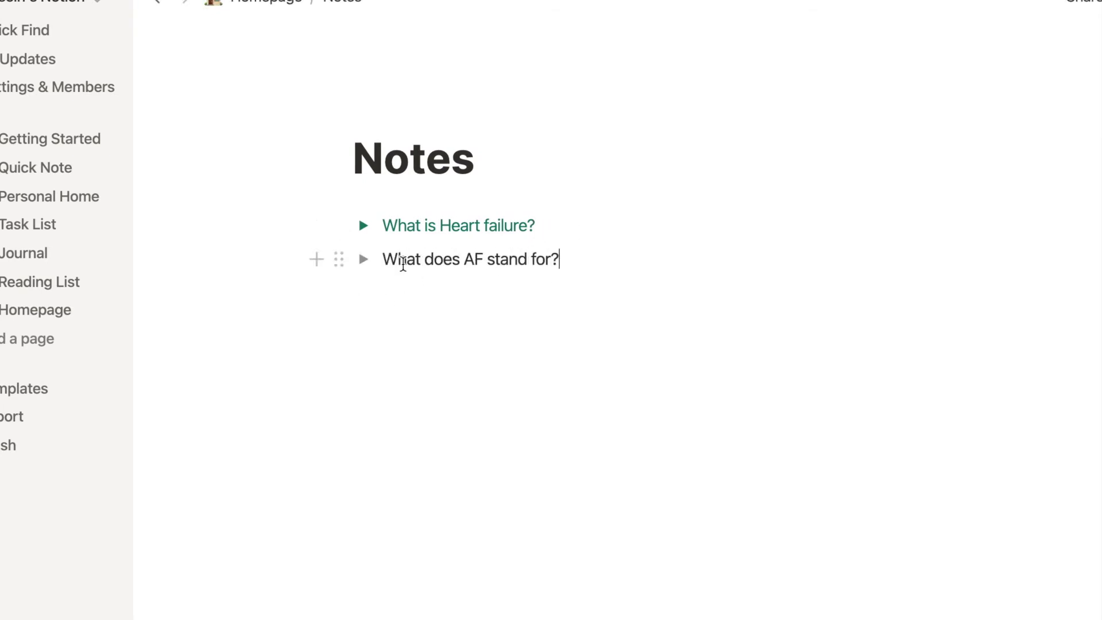
{"action": "key", "text": "Return"}
{"action": "type", "text": "Atrial Fibrillation"}
{"action": "left_click", "coordinate": [364, 259]}
- Color the AF toggle red
{"action": "left_click", "coordinate": [341, 261]}
{"action": "mouse_move", "coordinate": [206, 383]}
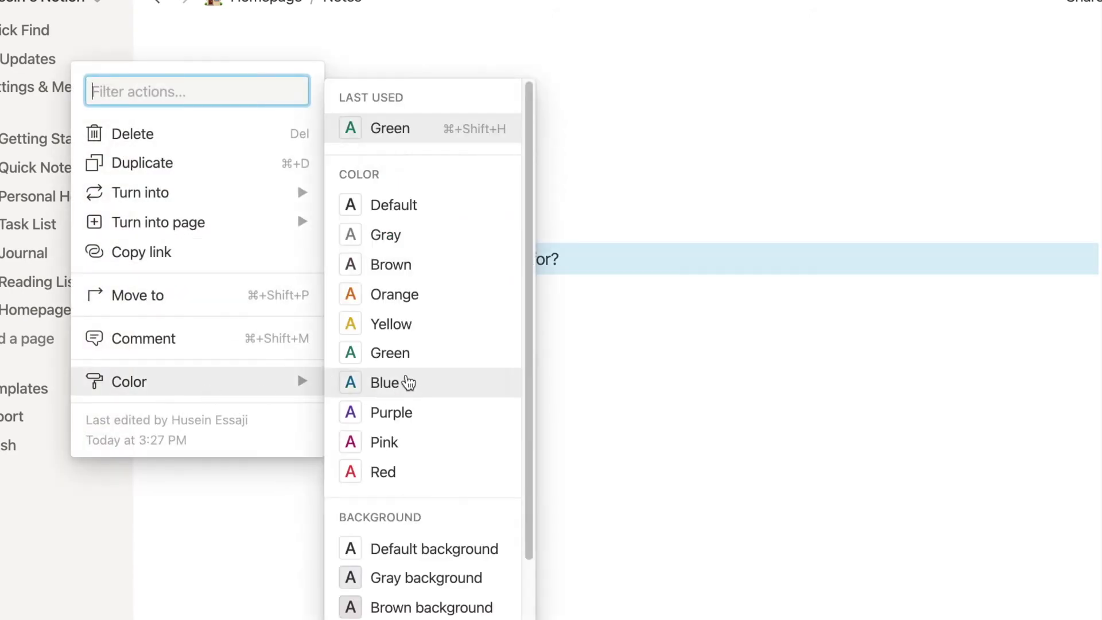
{"action": "left_click", "coordinate": [384, 471]}
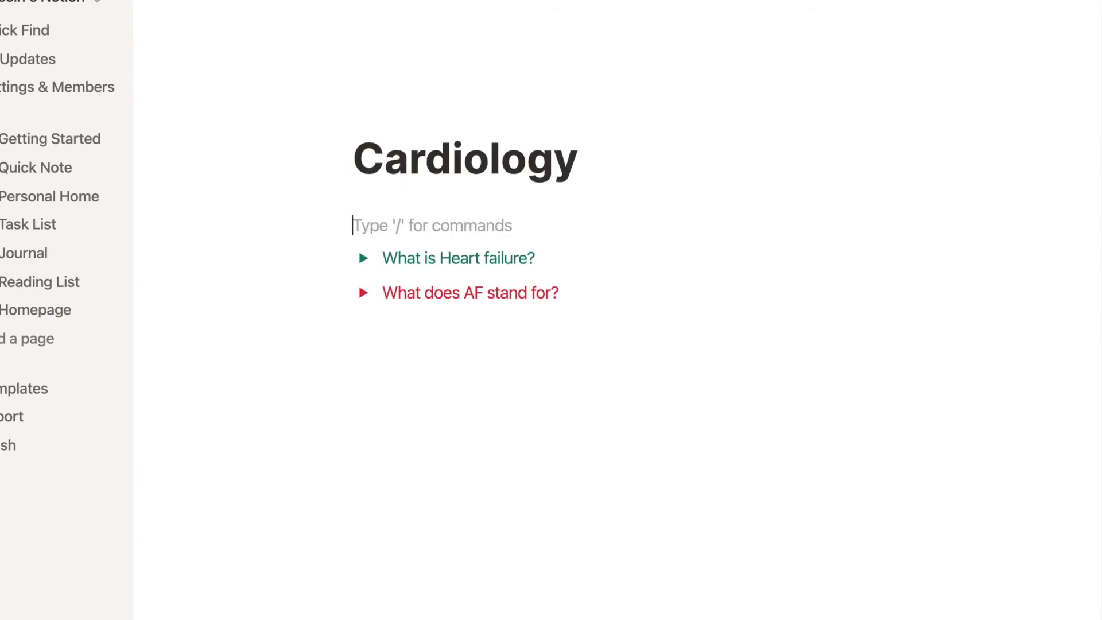
- Add a 'Heart Failure' Heading 2 above the first toggle
{"action": "type", "text": "/head"}
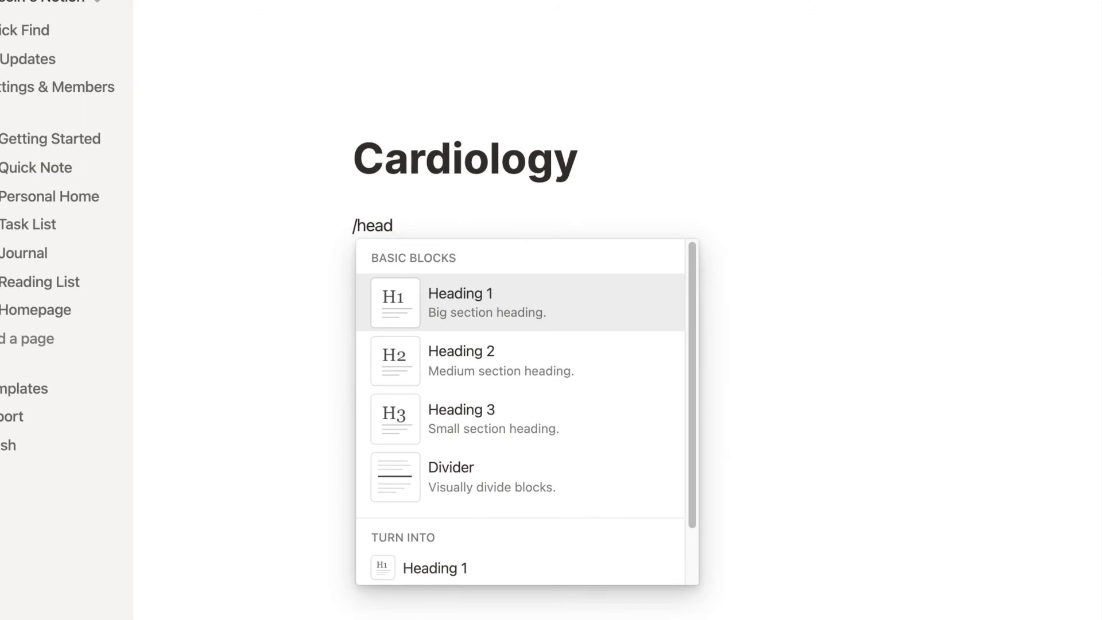
{"action": "key", "text": "Down"}
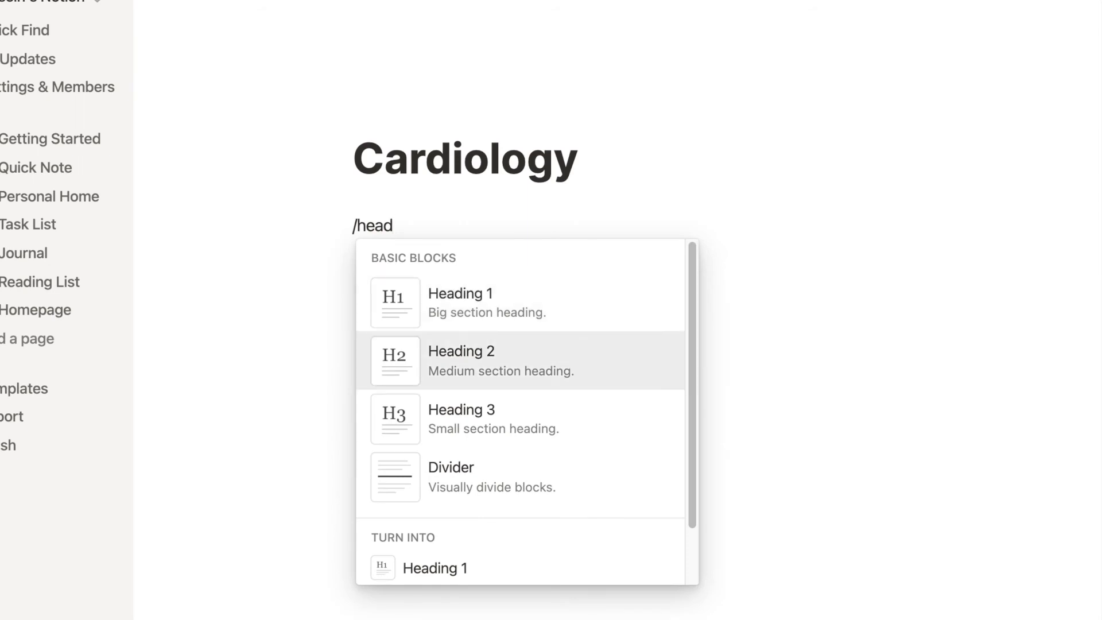
{"action": "key", "text": "Return"}
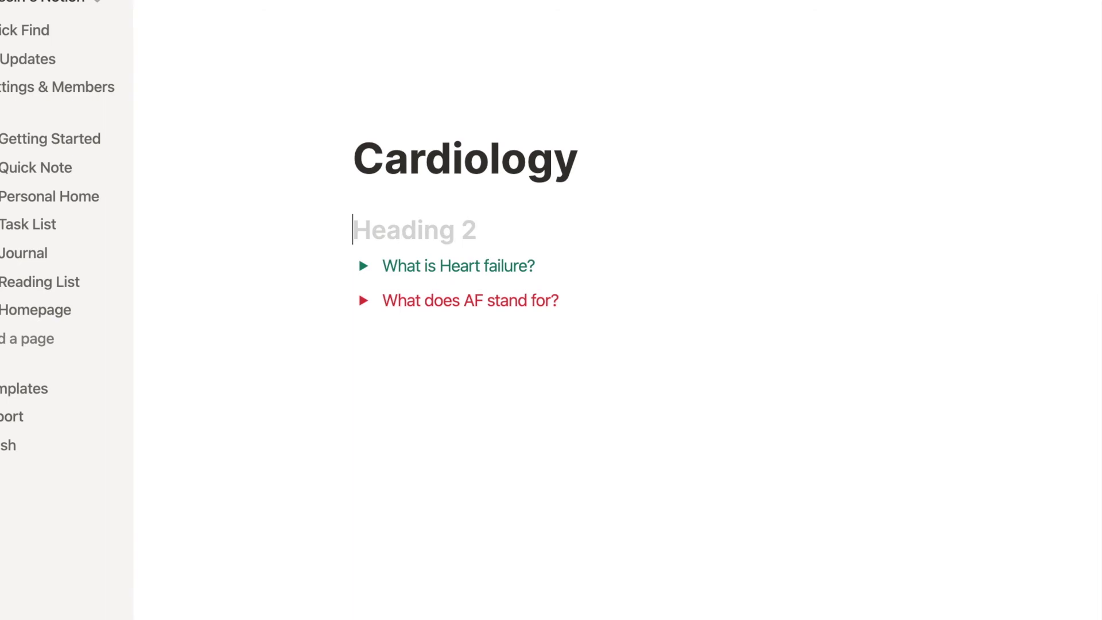
{"action": "type", "text": "Heart"}
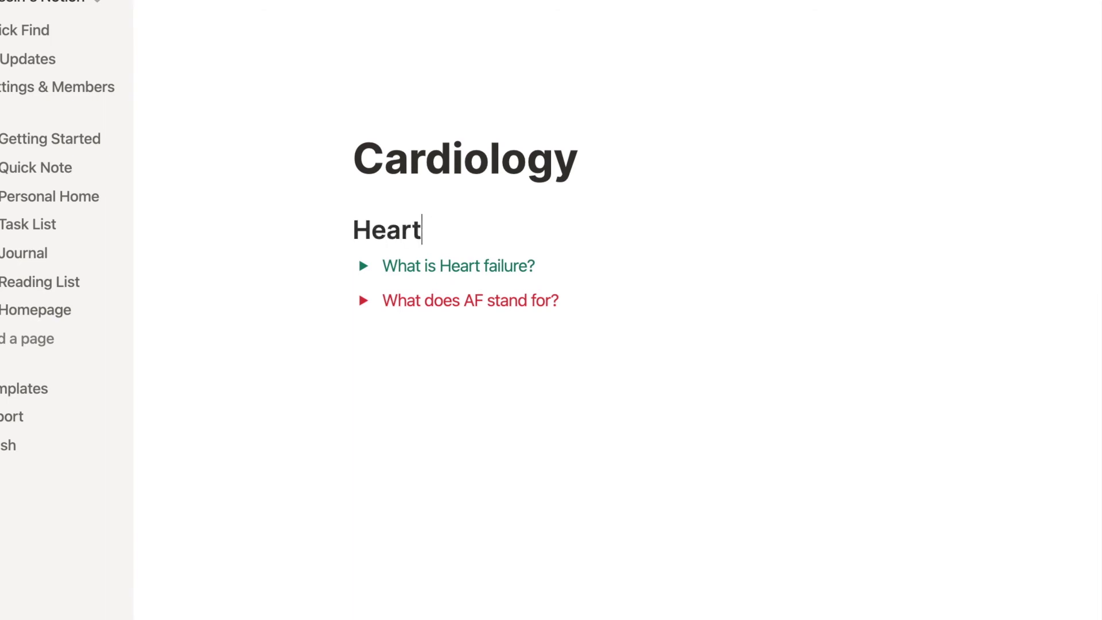
{"action": "type", "text": " Failure"}
- Add an 'Atrial Fibrillation' Heading 2 below the Heart failure toggle
{"action": "left_click", "coordinate": [574, 266]}
{"action": "key", "text": "Return"}
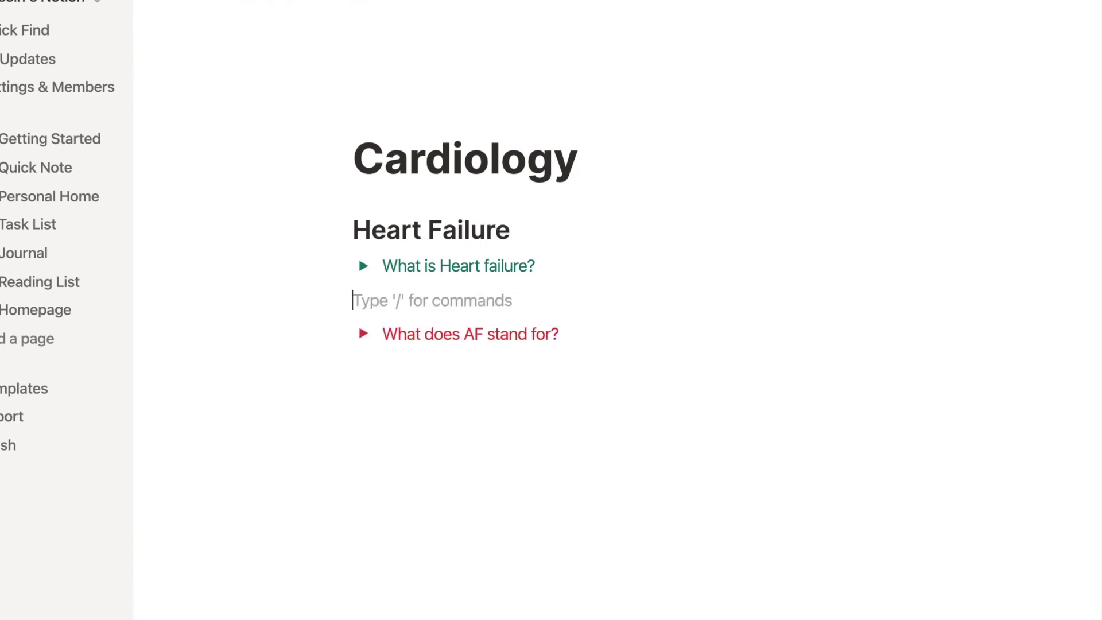
{"action": "type", "text": "/"}
{"action": "key", "text": "Down"}
{"action": "key", "text": "Down"}
{"action": "key", "text": "Return"}
{"action": "type", "text": "Atr"}
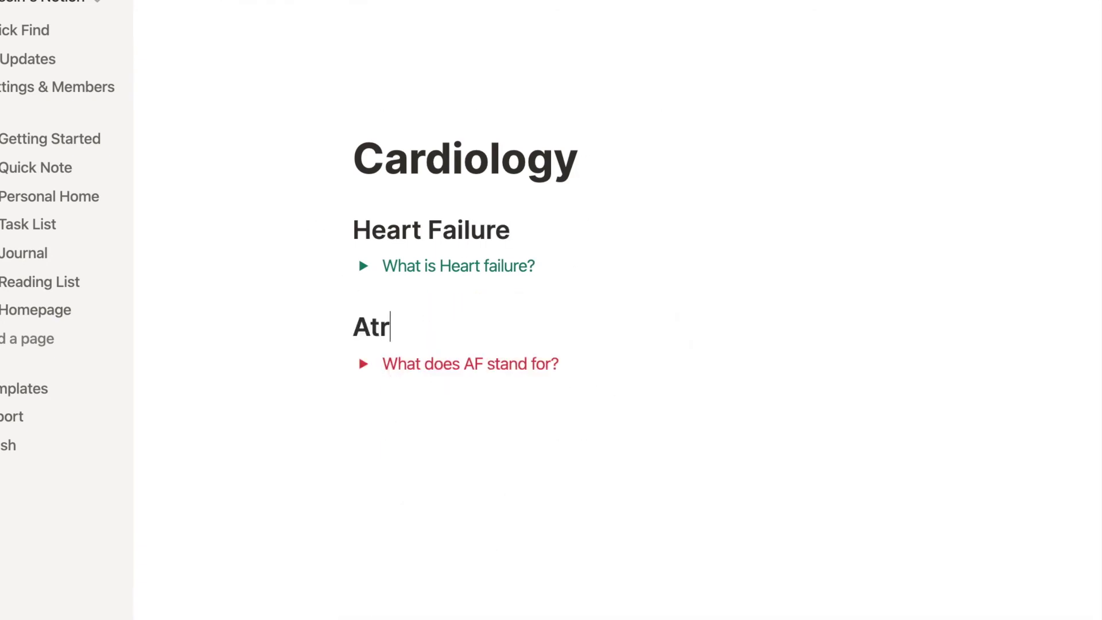
{"action": "type", "text": "ial Fibrillation"}
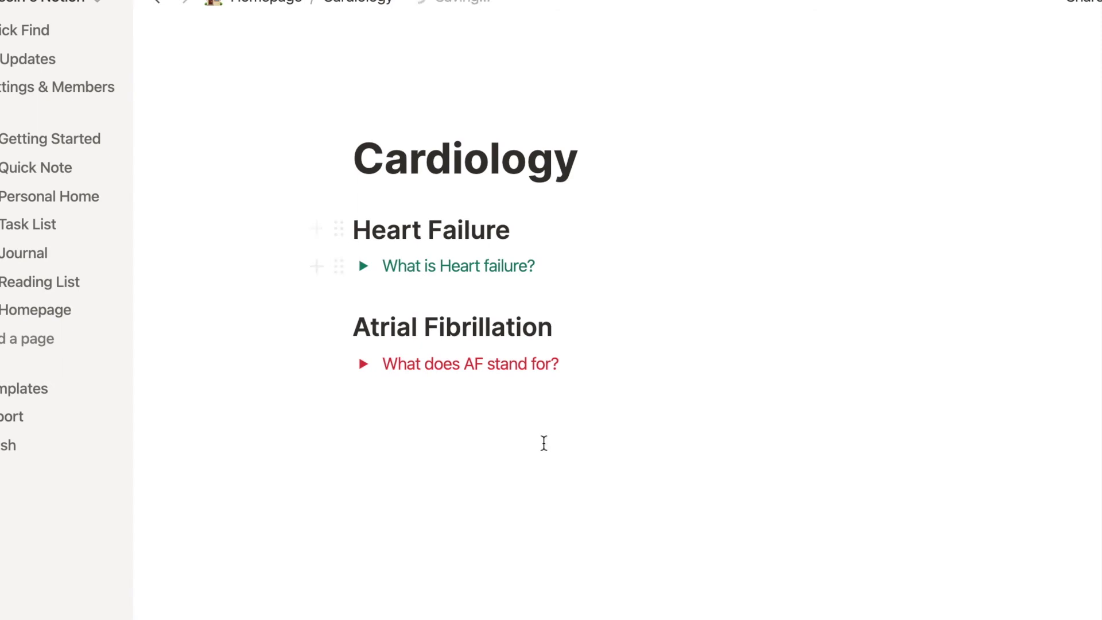
{"action": "left_click", "coordinate": [591, 470]}
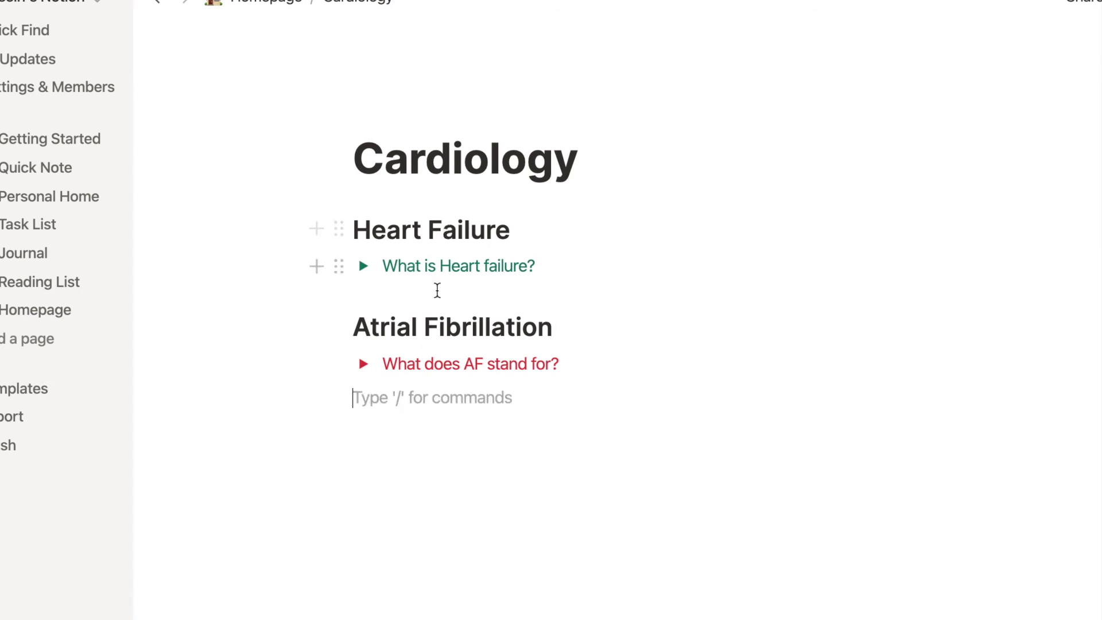
- Turn the Heart Failure heading into a sub-page, move its toggle inside, and return to the Homepage
{"action": "double_click", "coordinate": [416, 227]}
{"action": "left_click", "coordinate": [363, 189]}
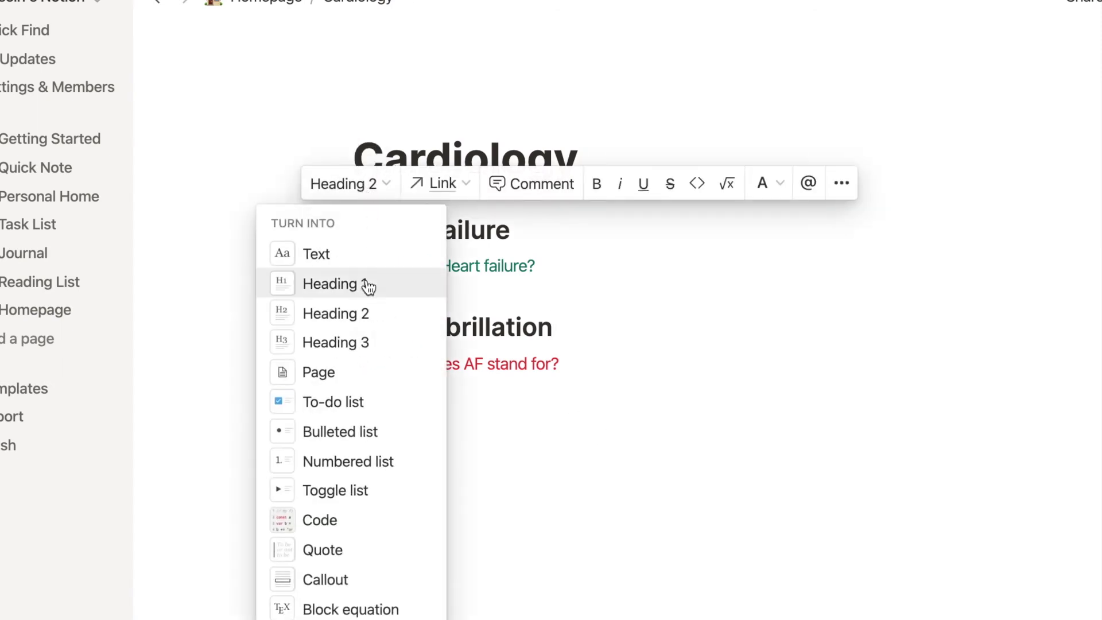
{"action": "left_click", "coordinate": [344, 379]}
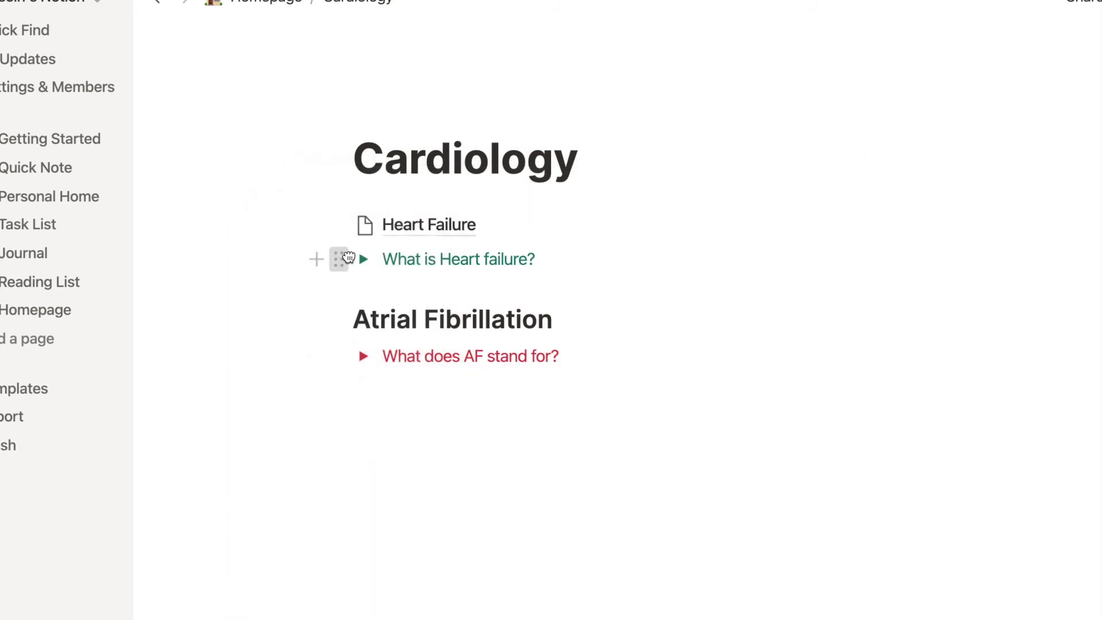
{"action": "left_click_drag", "start_coordinate": [344, 259], "coordinate": [399, 226]}
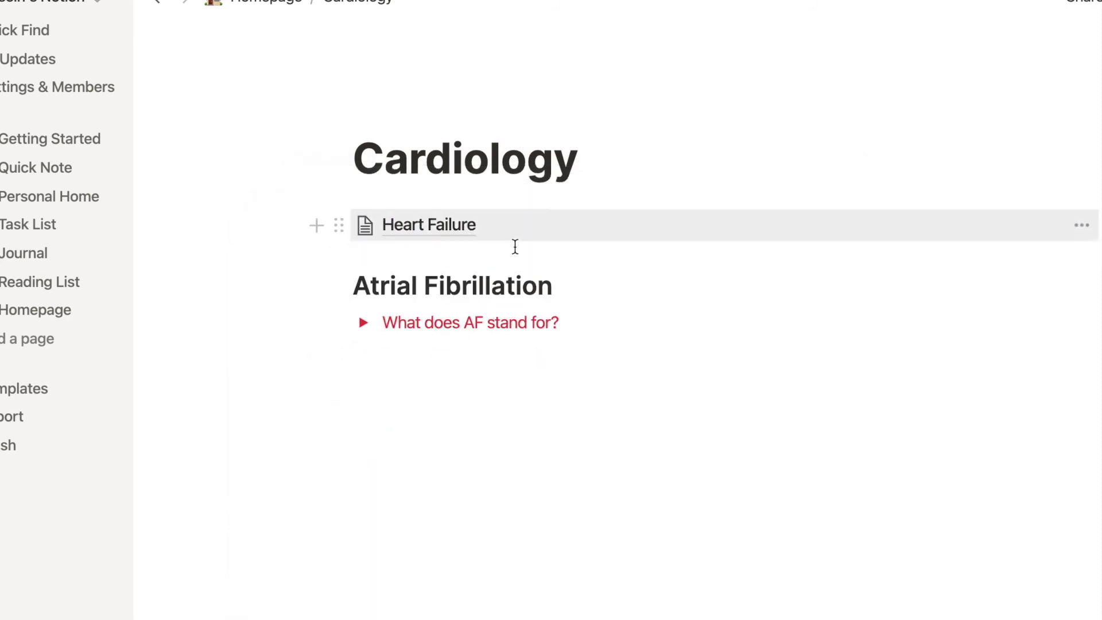
{"action": "left_click", "coordinate": [272, 7]}
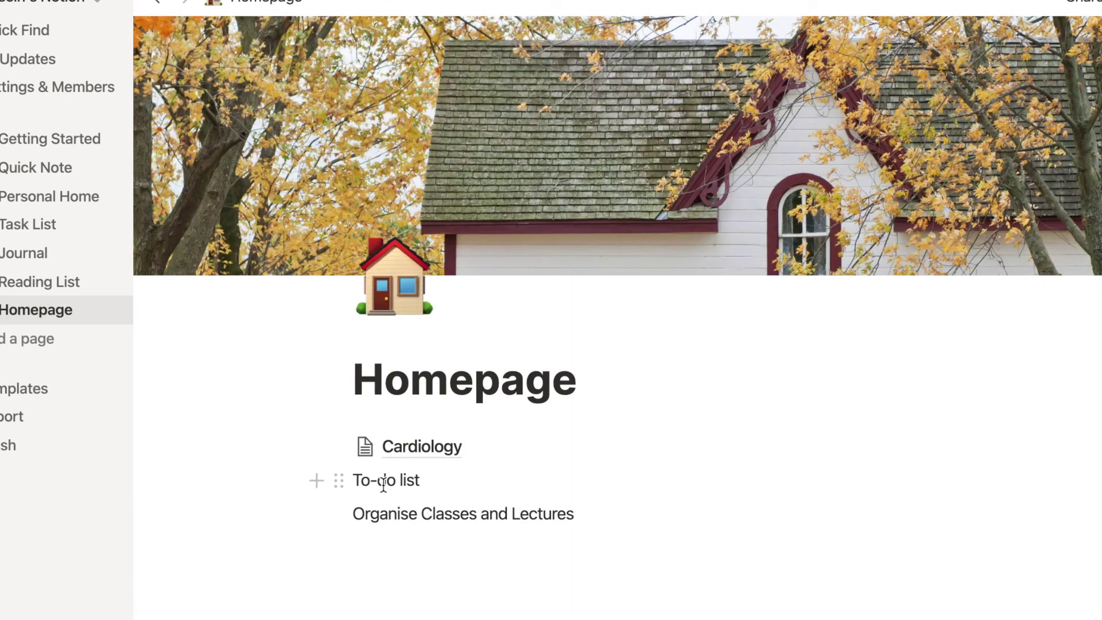
- Turn the To-do list line into a sub-page and open it
{"action": "left_click", "coordinate": [385, 481]}
{"action": "triple_click", "coordinate": [395, 481]}
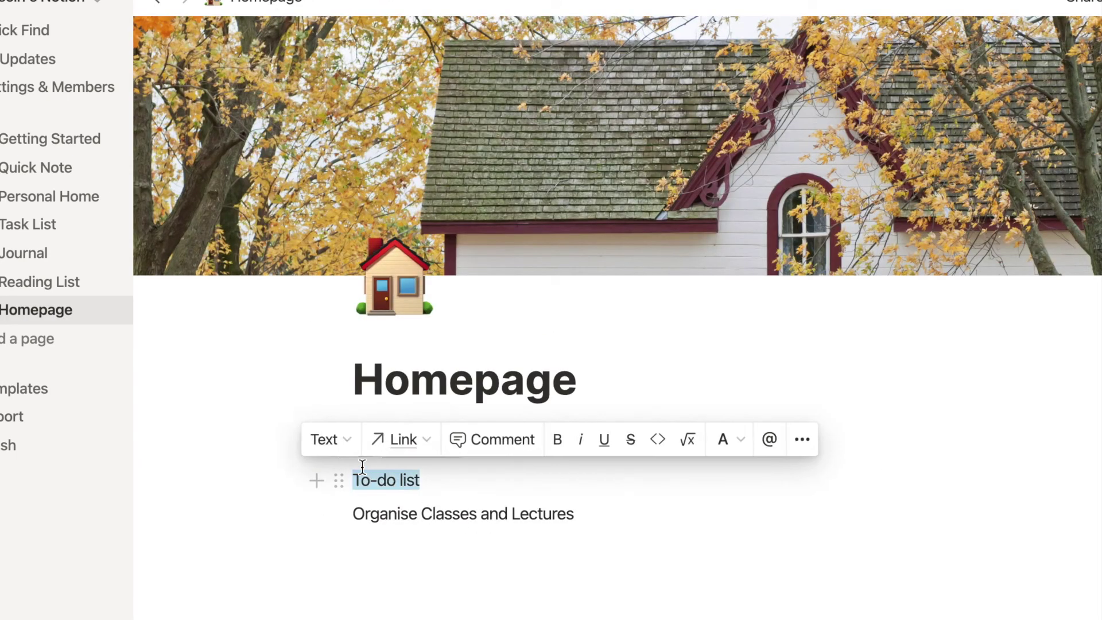
{"action": "left_click", "coordinate": [325, 440]}
{"action": "left_click", "coordinate": [319, 168]}
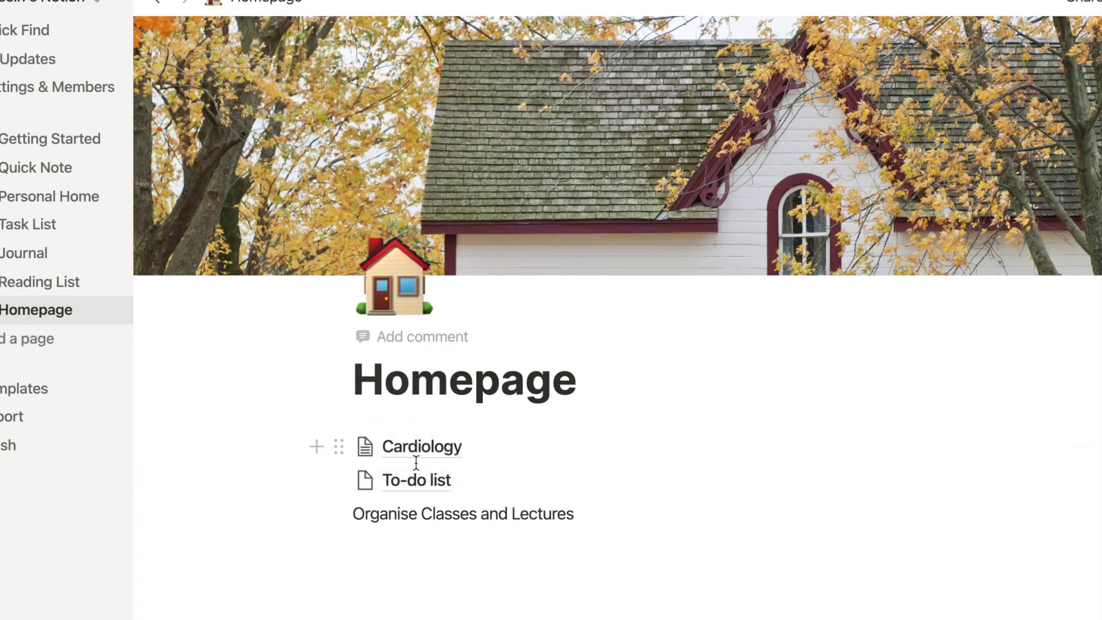
{"action": "left_click", "coordinate": [413, 482]}
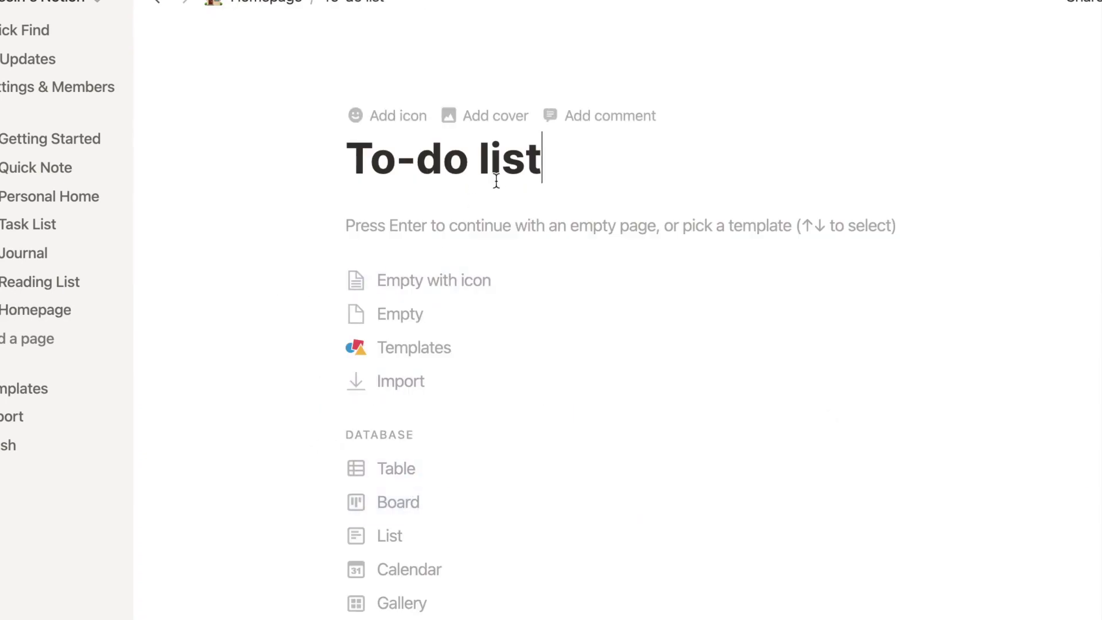
- Add a Today heading with to-dos: Make a YouTube video, Talk to my parents, Watch a KSI video
{"action": "key", "text": "Return"}
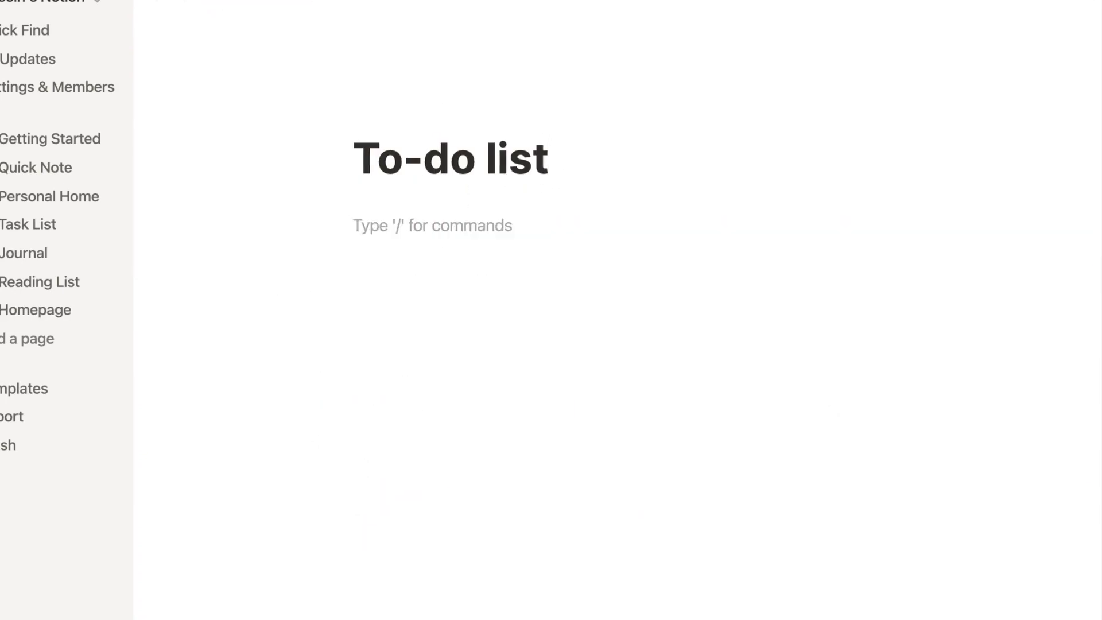
{"action": "type", "text": "## Today"}
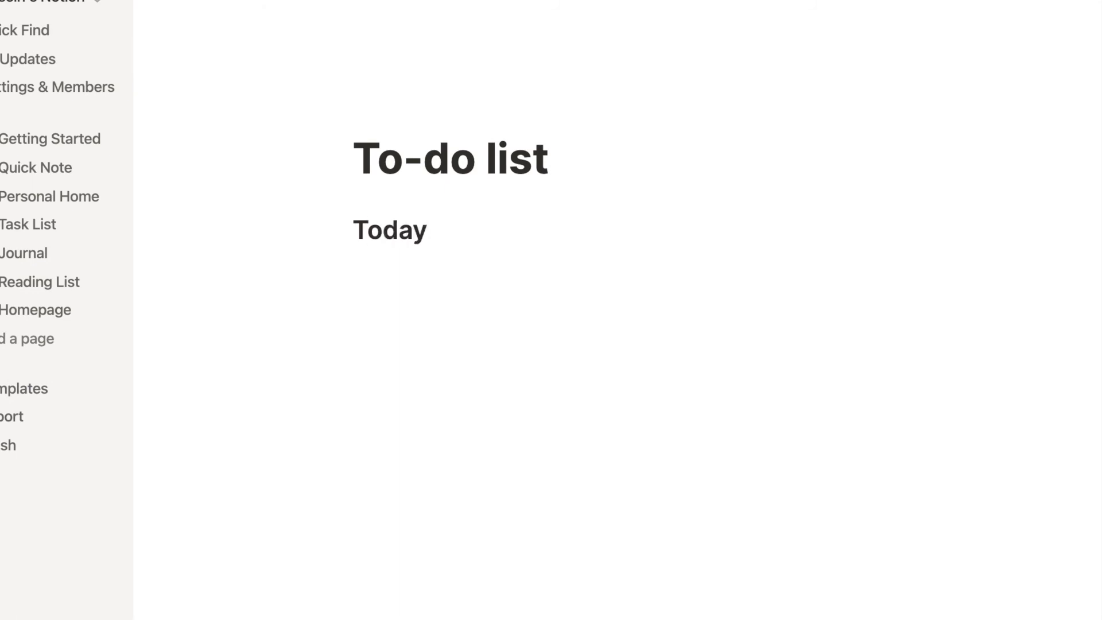
{"action": "key", "text": "Return"}
{"action": "type", "text": "/"}
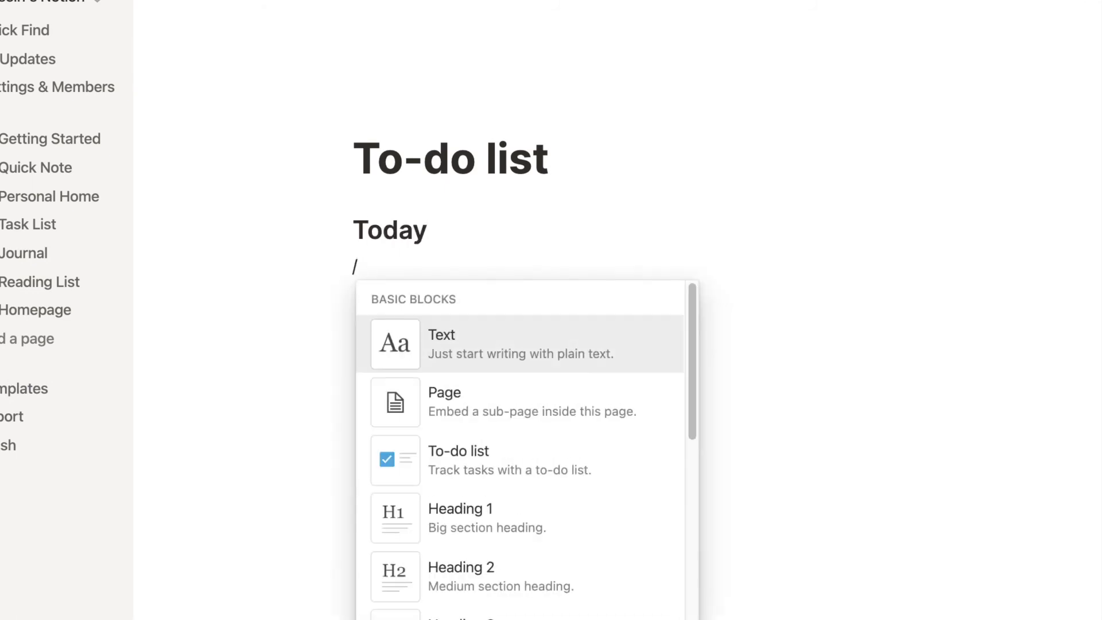
{"action": "key", "text": "Down"}
{"action": "key", "text": "Down"}
{"action": "key", "text": "Down"}
{"action": "key", "text": "Up"}
{"action": "key", "text": "Return"}
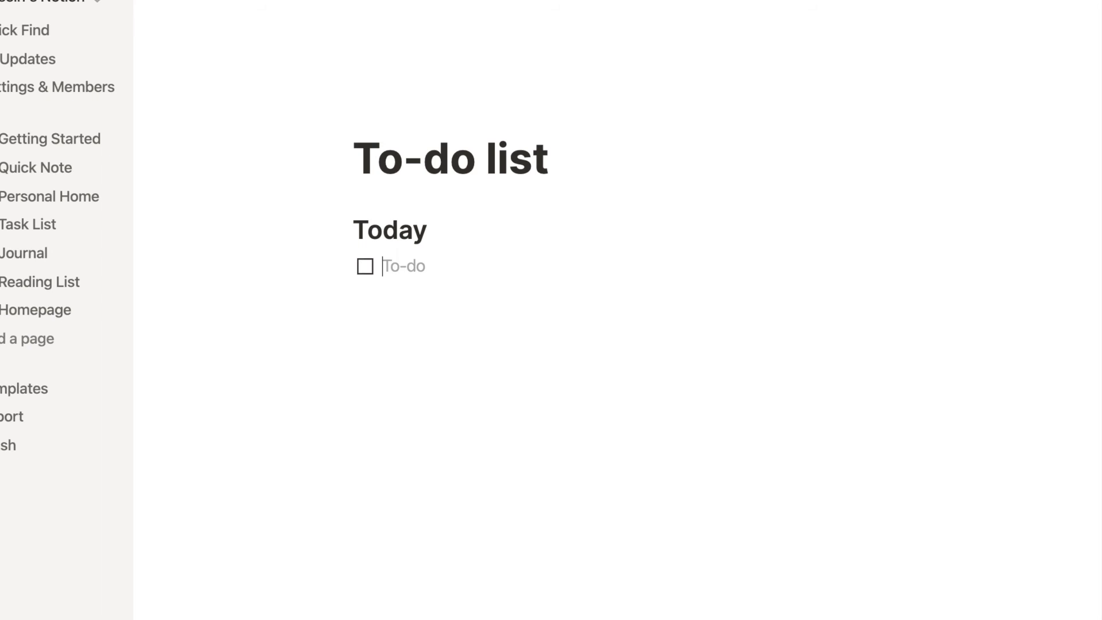
{"action": "type", "text": "Make a YouTube video"}
{"action": "key", "text": "Return"}
{"action": "type", "text": "Talk t"}
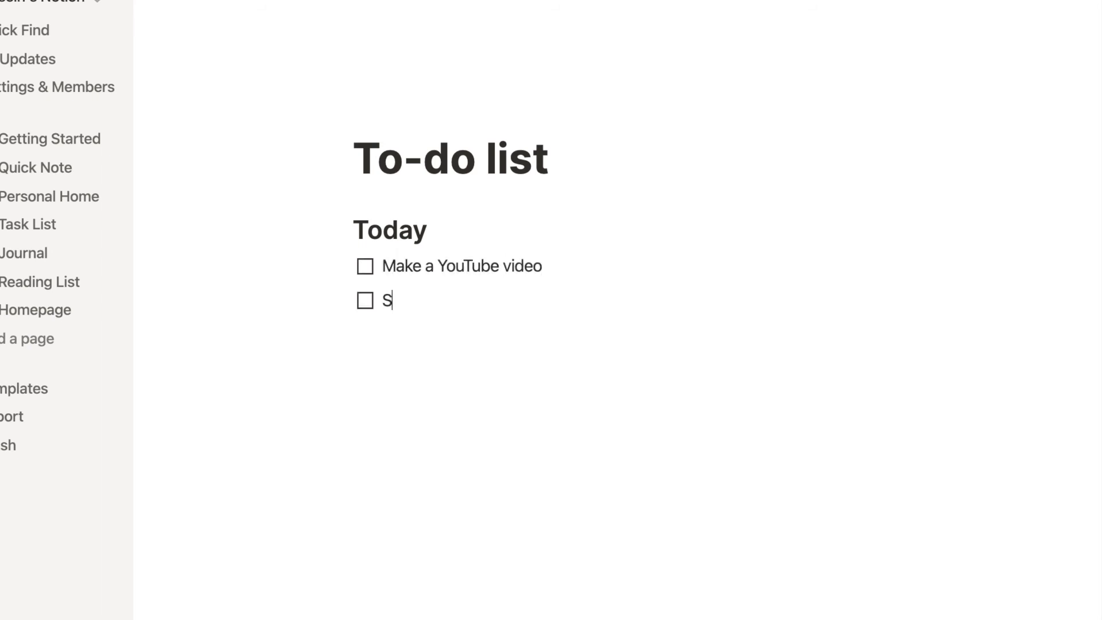
{"action": "type", "text": "o my parents"}
{"action": "key", "text": "Return"}
{"action": "type", "text": "Watch a KSI video"}
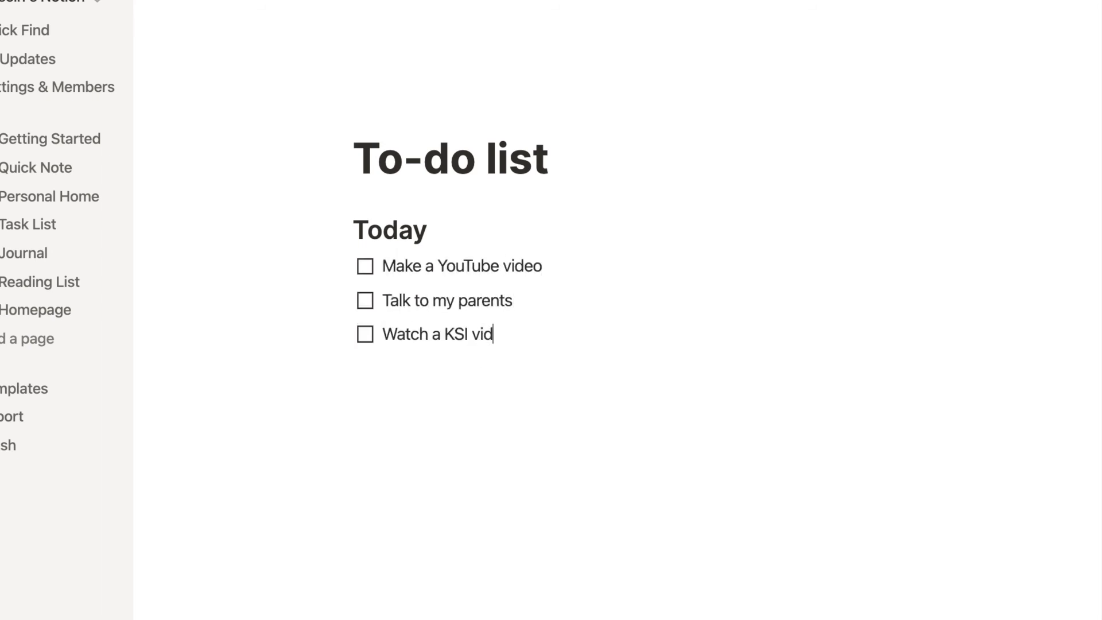
- Select the Today section and paste a copy of it below the list
{"action": "left_click", "coordinate": [538, 387]}
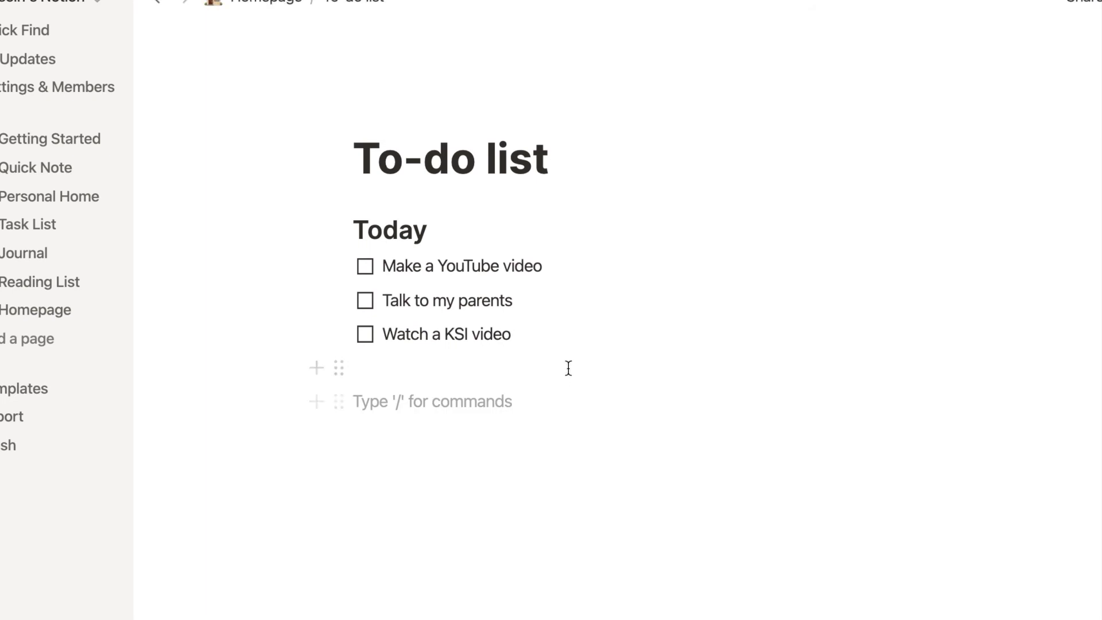
{"action": "left_click_drag", "start_coordinate": [556, 327], "coordinate": [377, 228]}
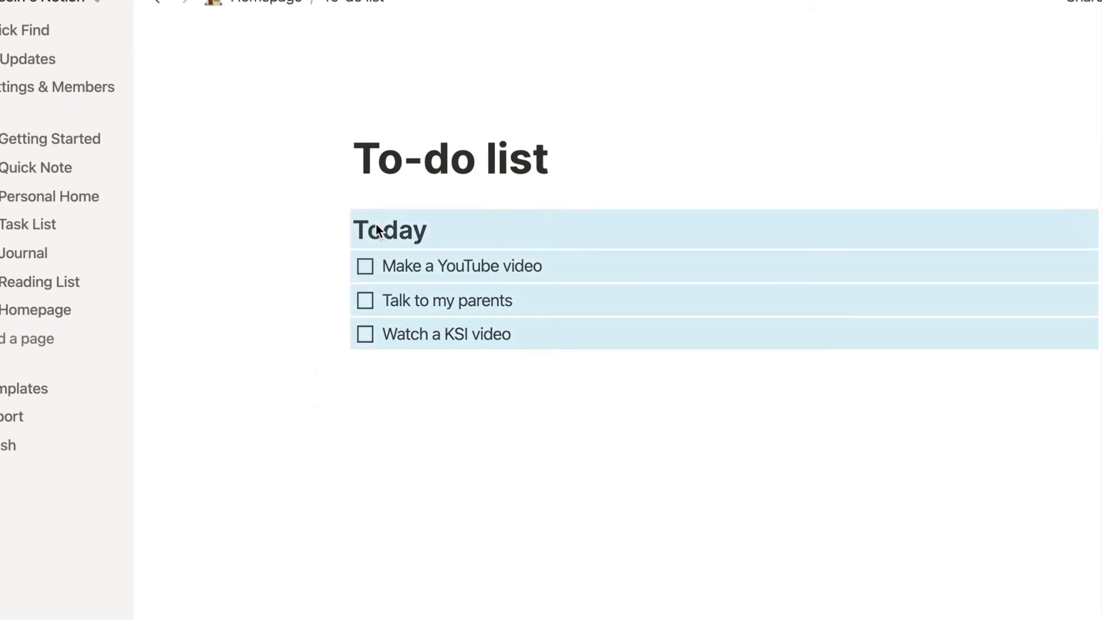
{"action": "left_click", "coordinate": [451, 435]}
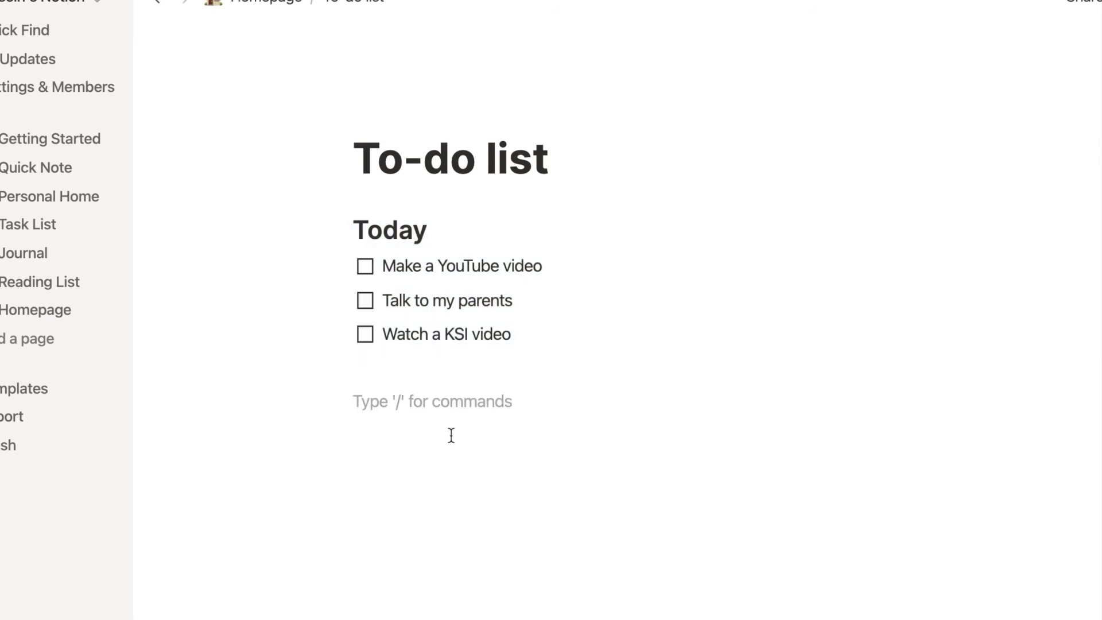
{"action": "type", "text": "Today Make a YouTube video Talk to my parents Watch a KSI video"}
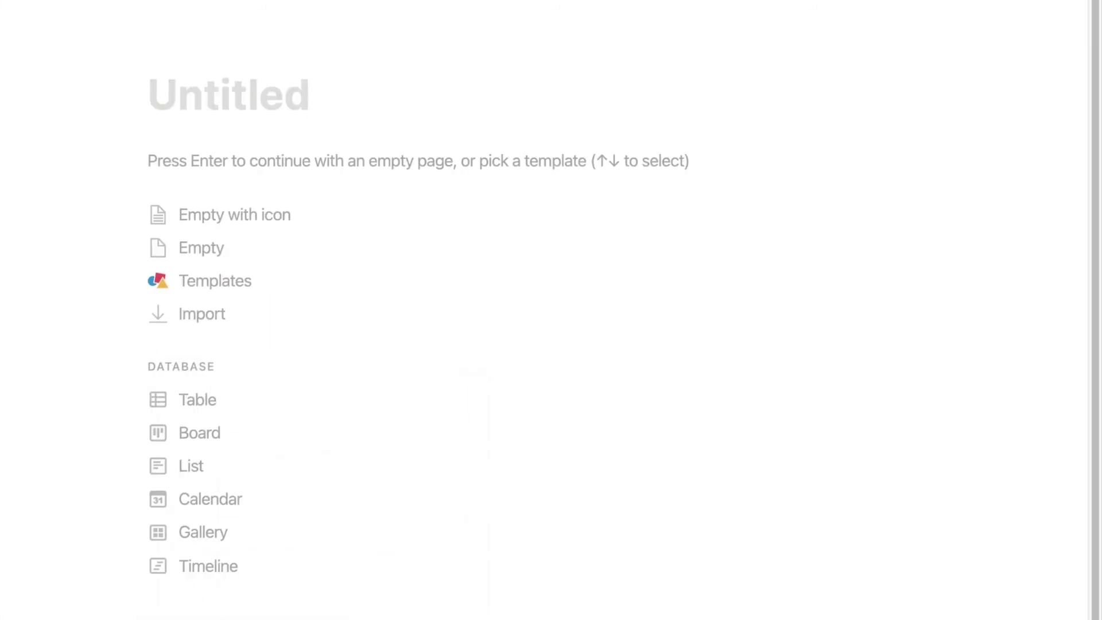
- Title the new page 'Archive Pages'
{"action": "type", "text": "Archived"}
{"action": "key", "text": "BackSpace"}
{"action": "type", "text": "Pages"}
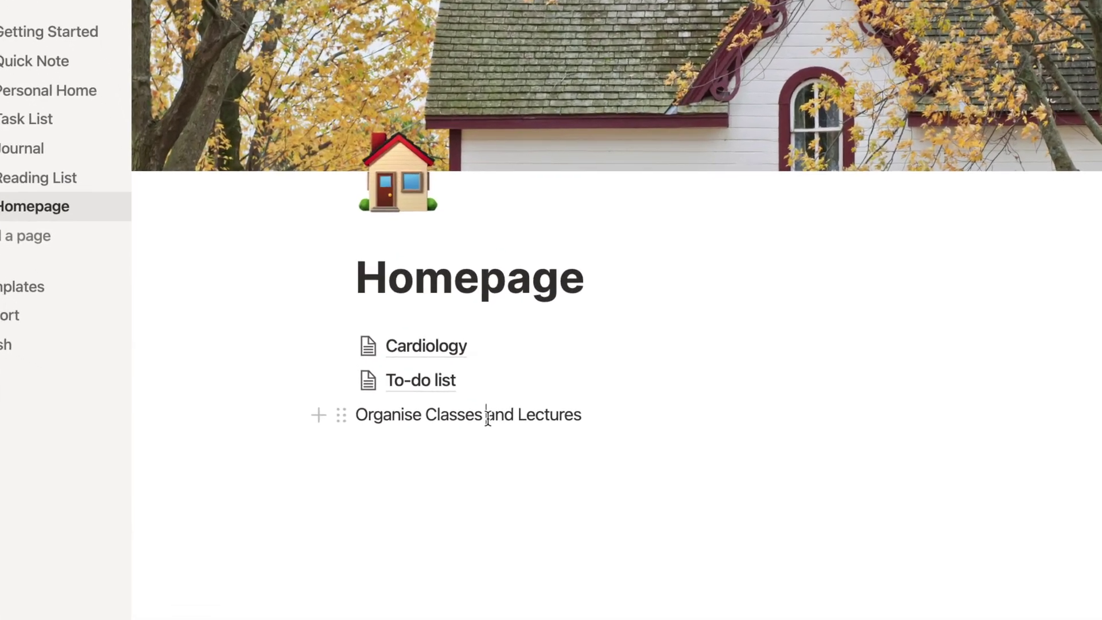
- Convert the Organise Classes and Lectures line into its own sub-page
{"action": "triple_click", "coordinate": [436, 430]}
{"action": "left_click", "coordinate": [315, 395]}
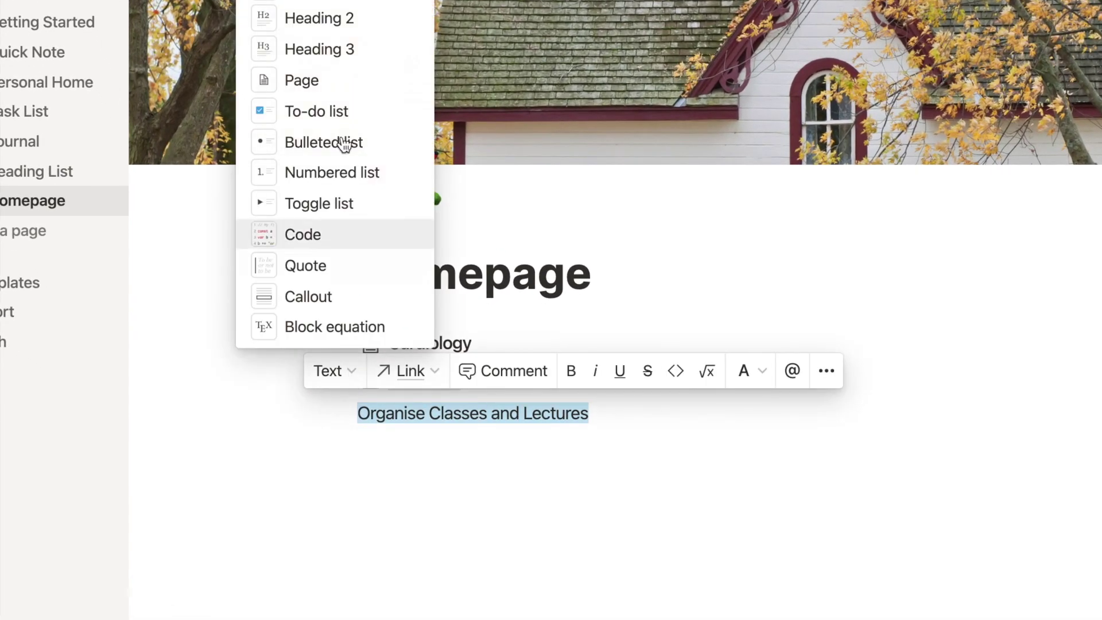
{"action": "left_click", "coordinate": [347, 80]}
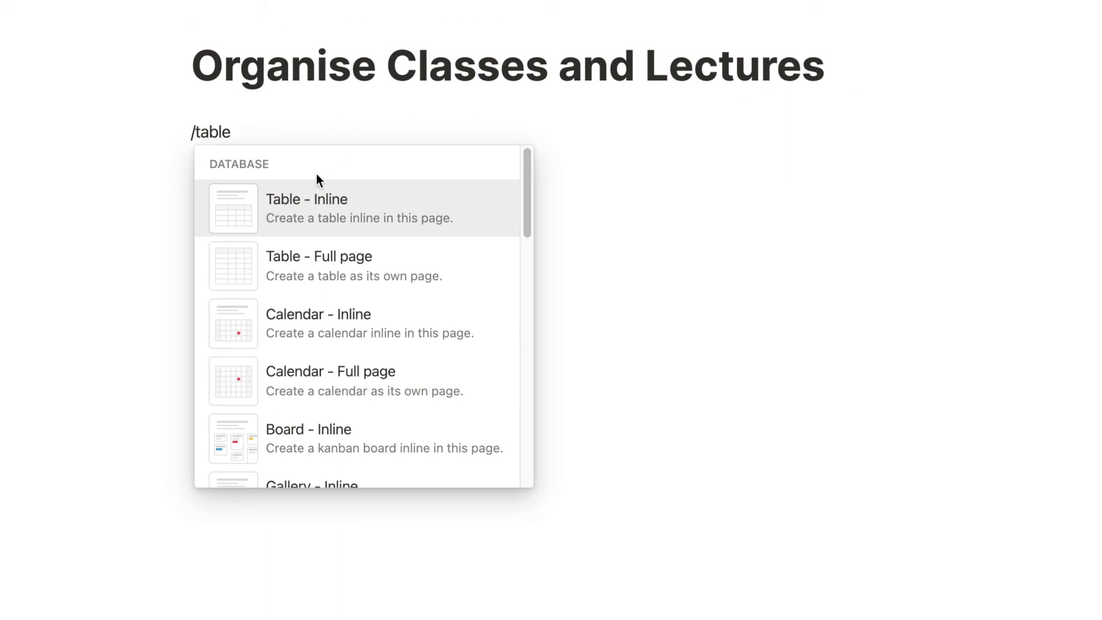
{"action": "mouse_move", "coordinate": [284, 216]}
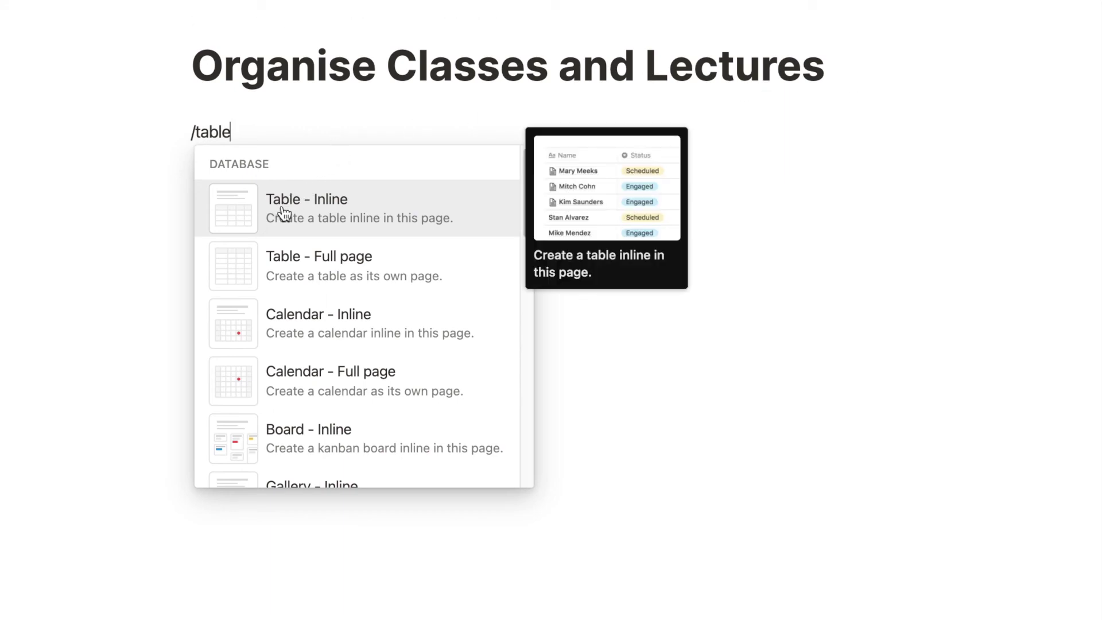
- Insert an inline table named 'Classes' with rows Chemistry, Anatomy and Biology
{"action": "left_click", "coordinate": [283, 213]}
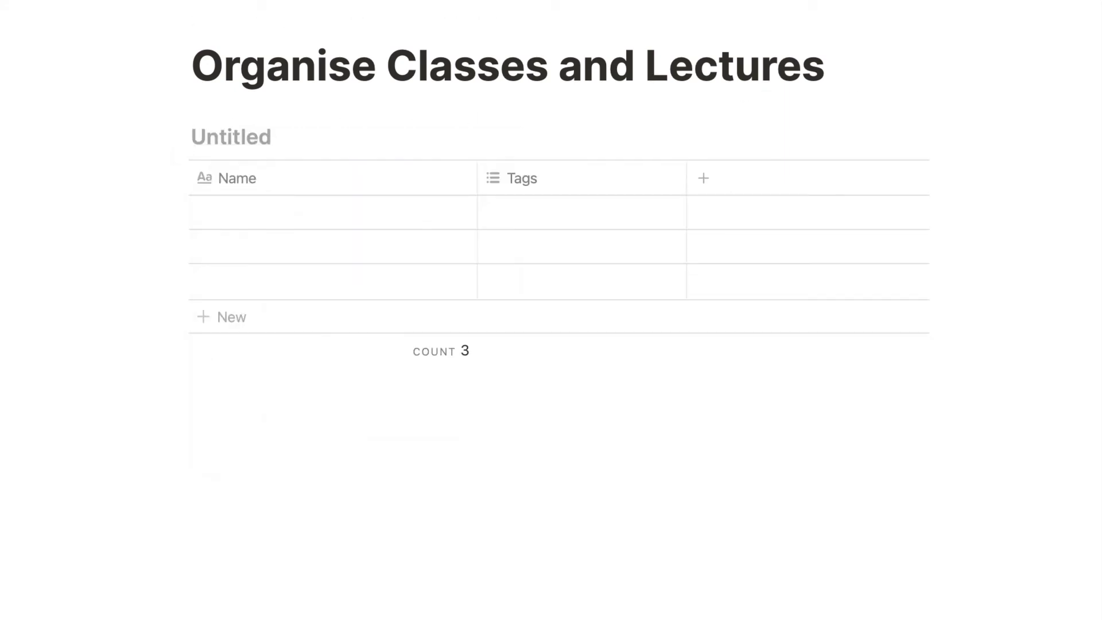
{"action": "type", "text": "Classes"}
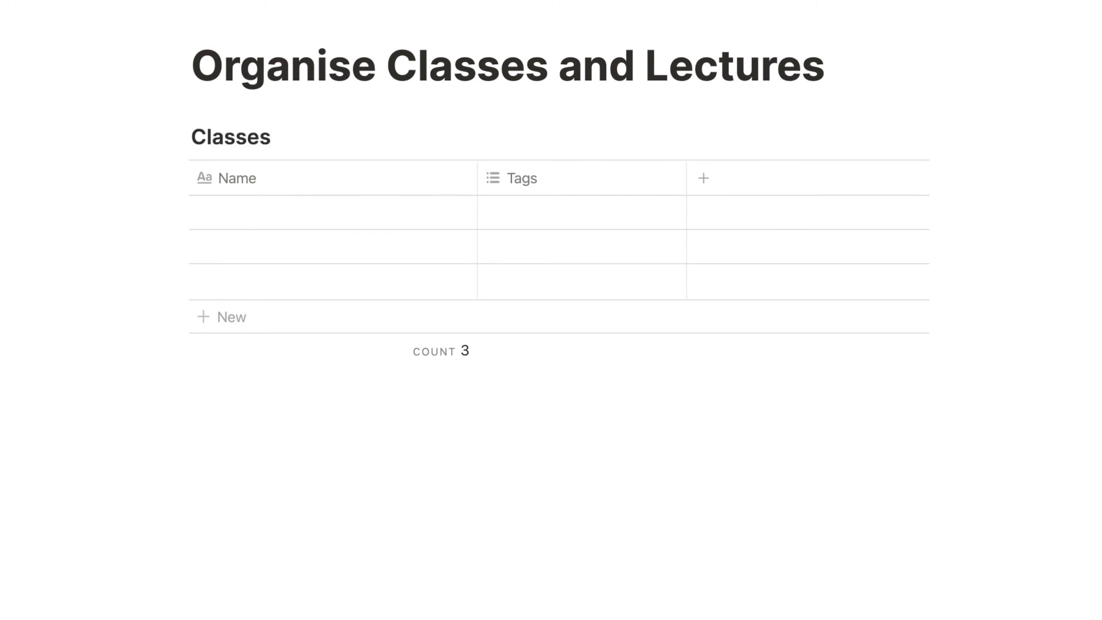
{"action": "left_click", "coordinate": [233, 218]}
{"action": "type", "text": "Chemistry"}
{"action": "key", "text": "Return"}
{"action": "type", "text": "Anatomy"}
{"action": "key", "text": "Return"}
{"action": "type", "text": "Bio"}
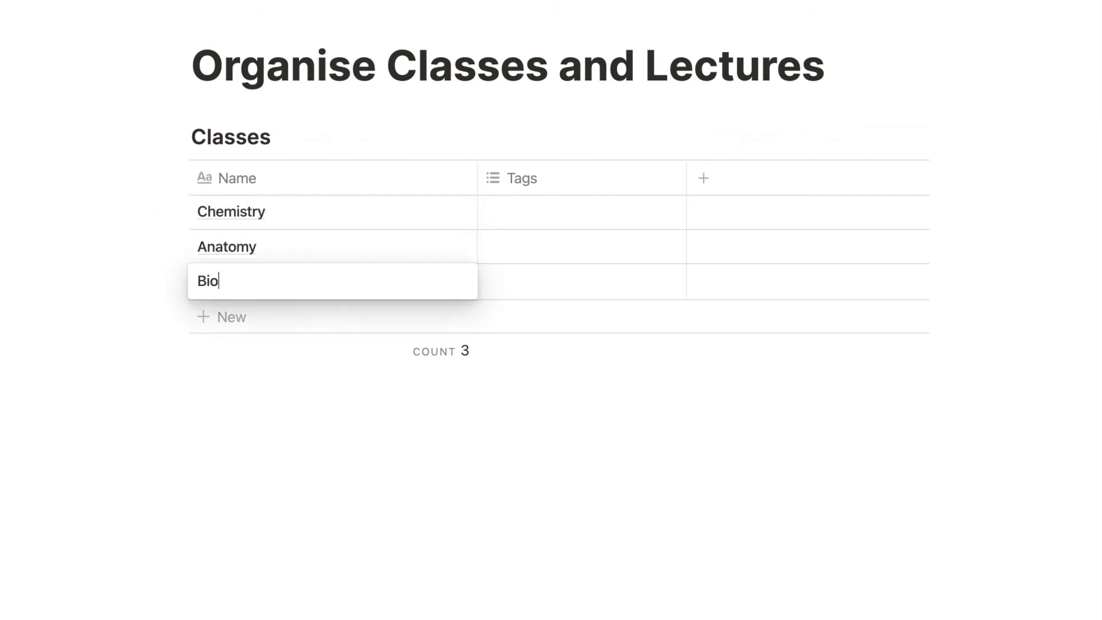
{"action": "type", "text": "logy"}
{"action": "key", "text": "Escape"}
{"action": "left_click", "coordinate": [532, 204]}
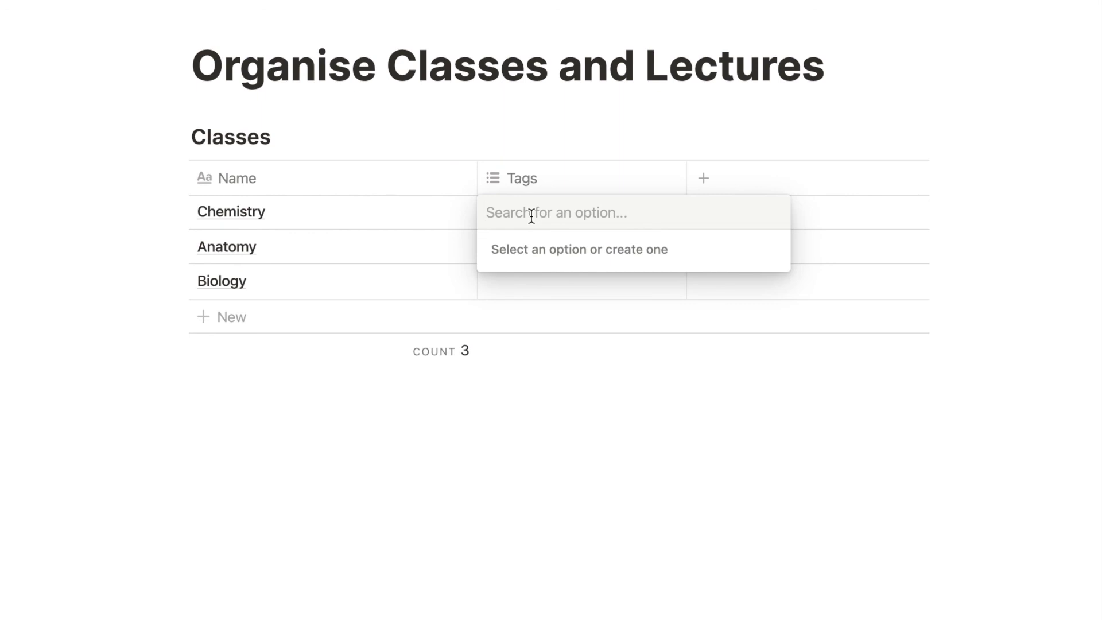
- Create a Monday tag for Chemistry and assign it to Anatomy too
{"action": "type", "text": "Mondoa"}
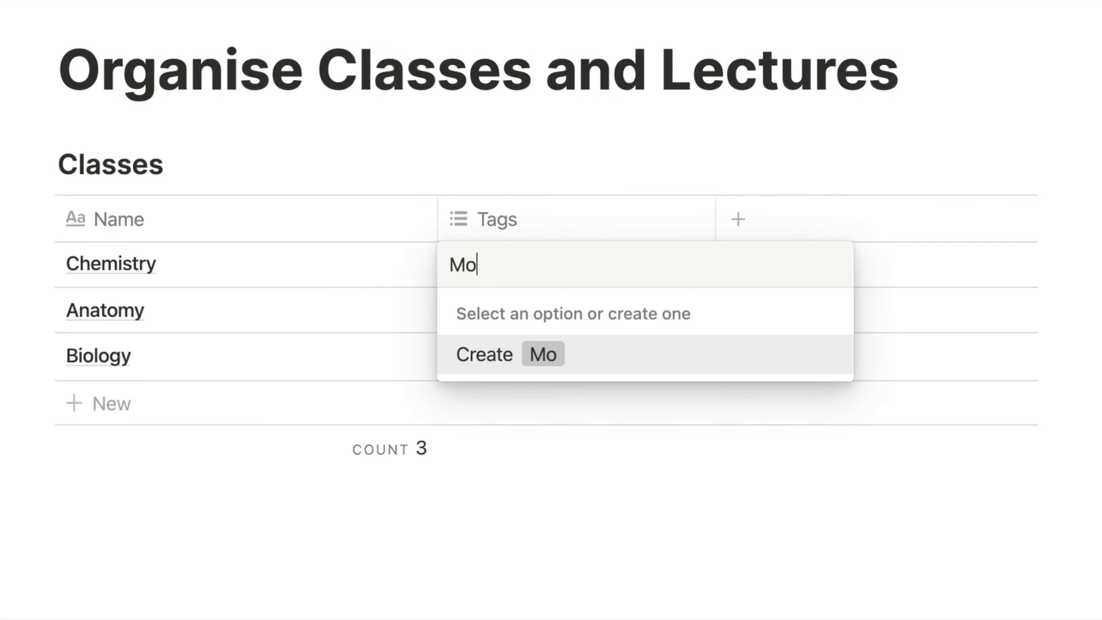
{"action": "key", "text": "BackSpace"}
{"action": "key", "text": "BackSpace"}
{"action": "type", "text": "ay"}
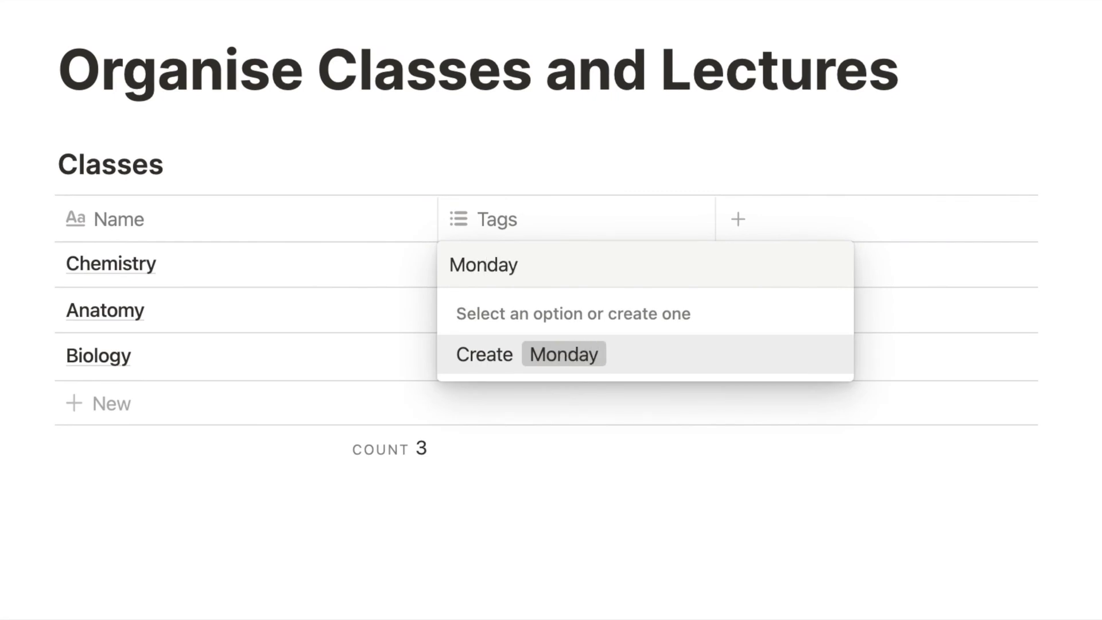
{"action": "key", "text": "Return"}
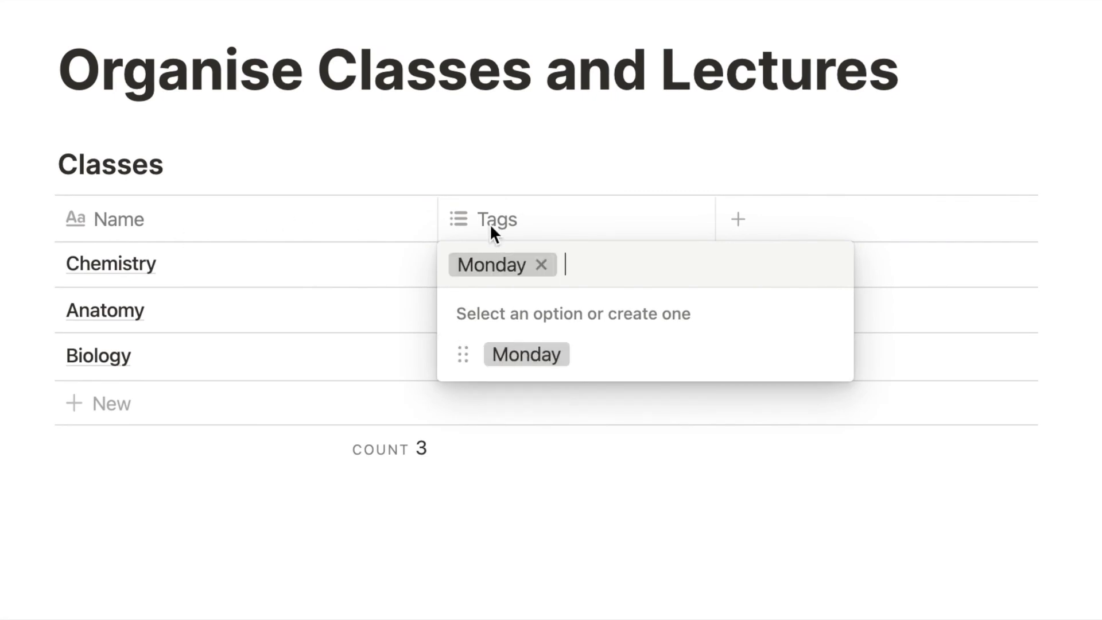
{"action": "key", "text": "Escape"}
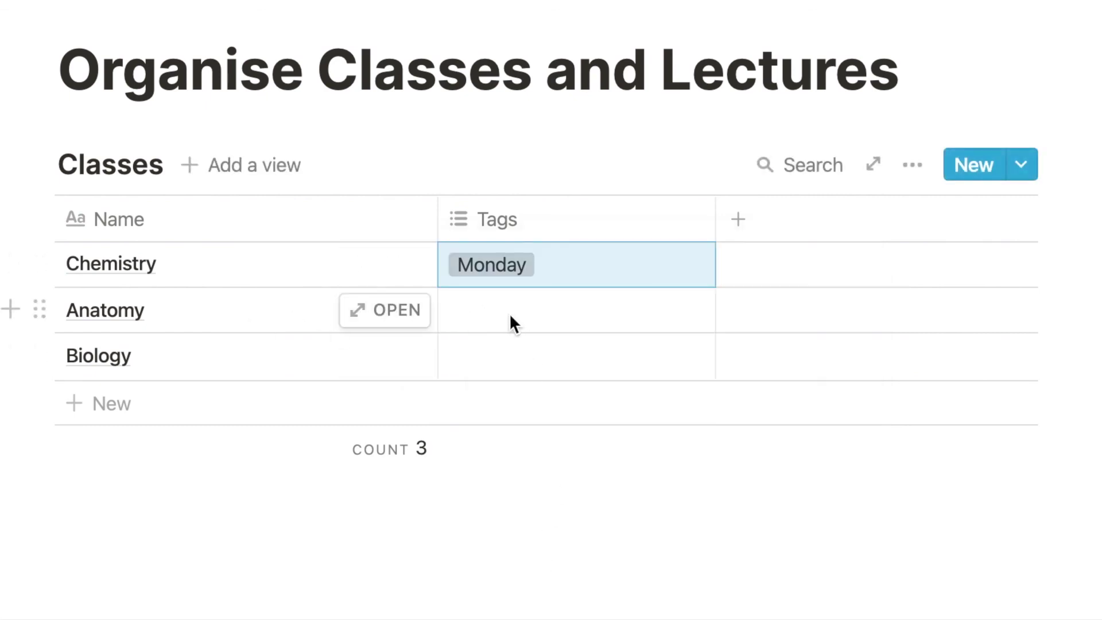
{"action": "left_click", "coordinate": [525, 317]}
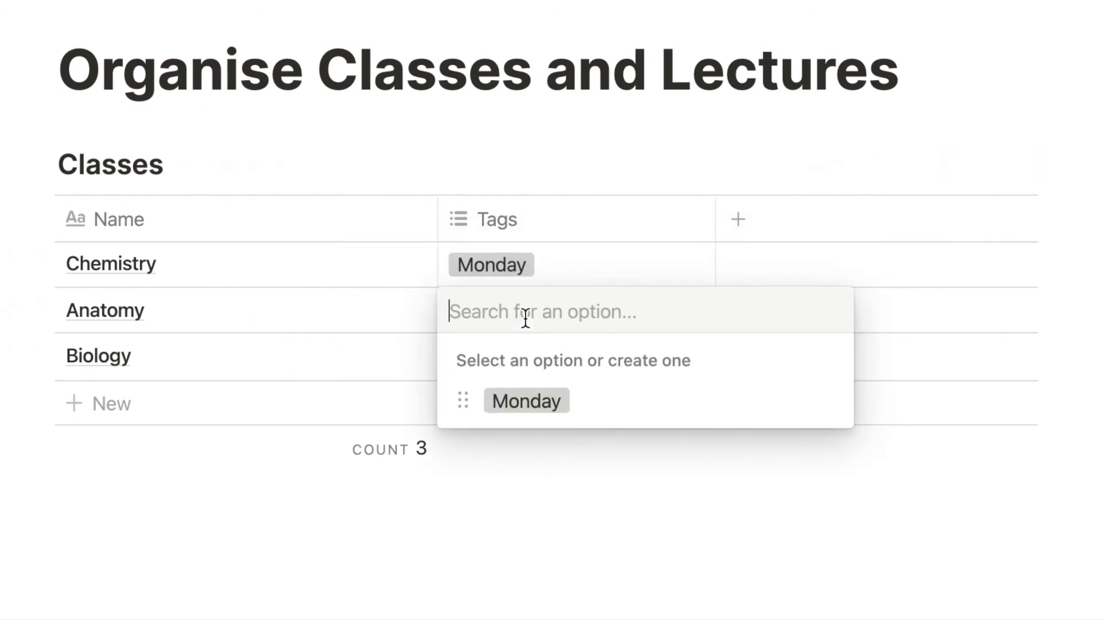
{"action": "left_click", "coordinate": [523, 412]}
{"action": "key", "text": "Escape"}
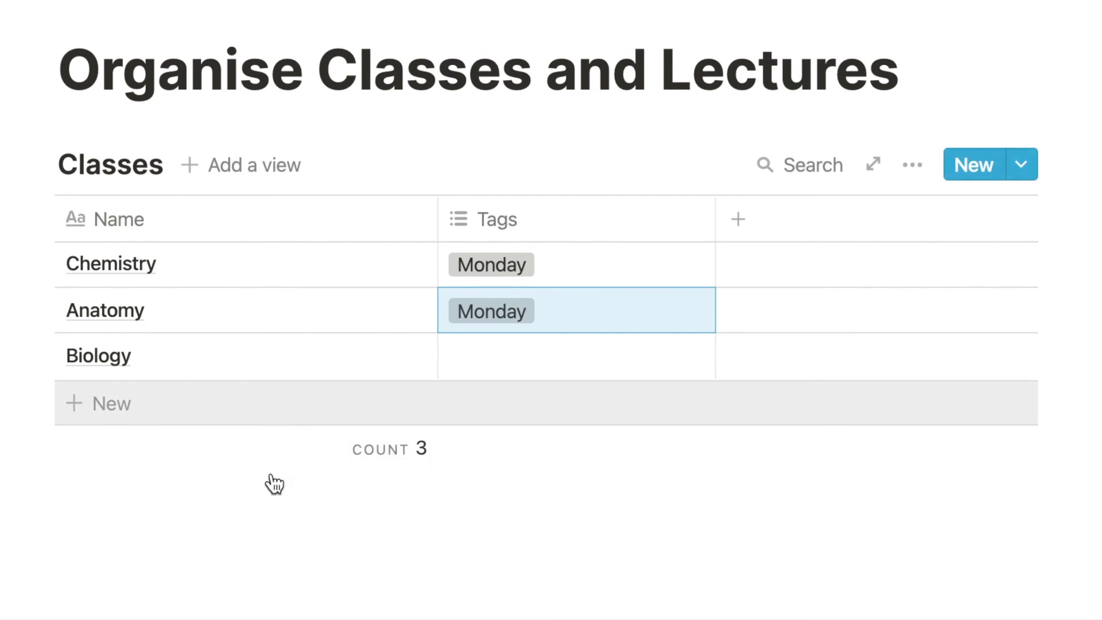
{"action": "left_click", "coordinate": [295, 527]}
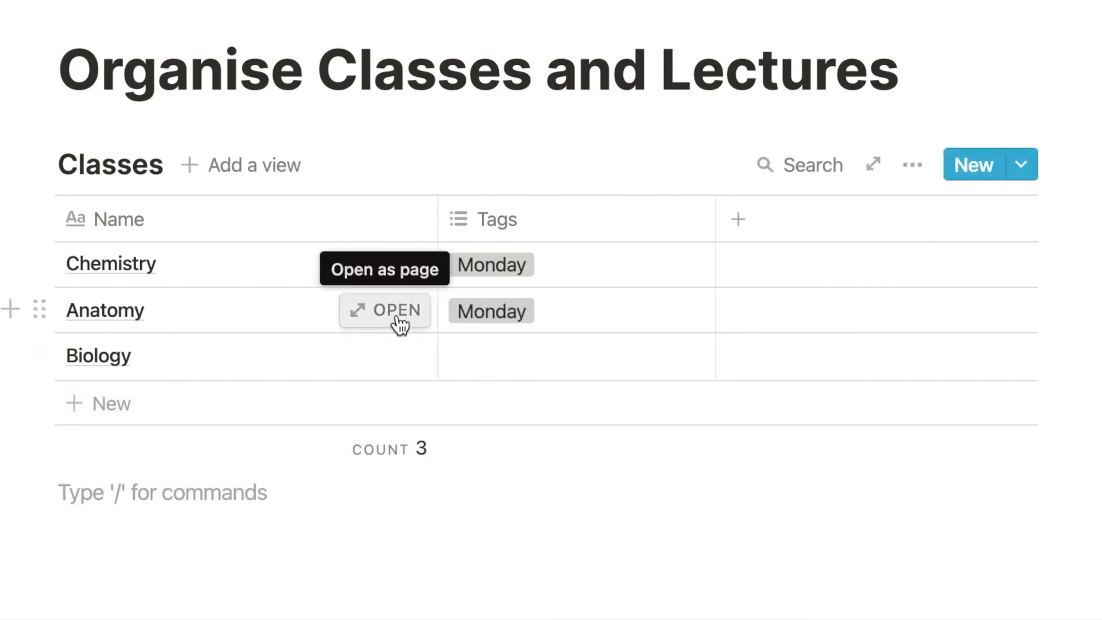
- Create a Tuesday tag for Biology
{"action": "left_click", "coordinate": [561, 364]}
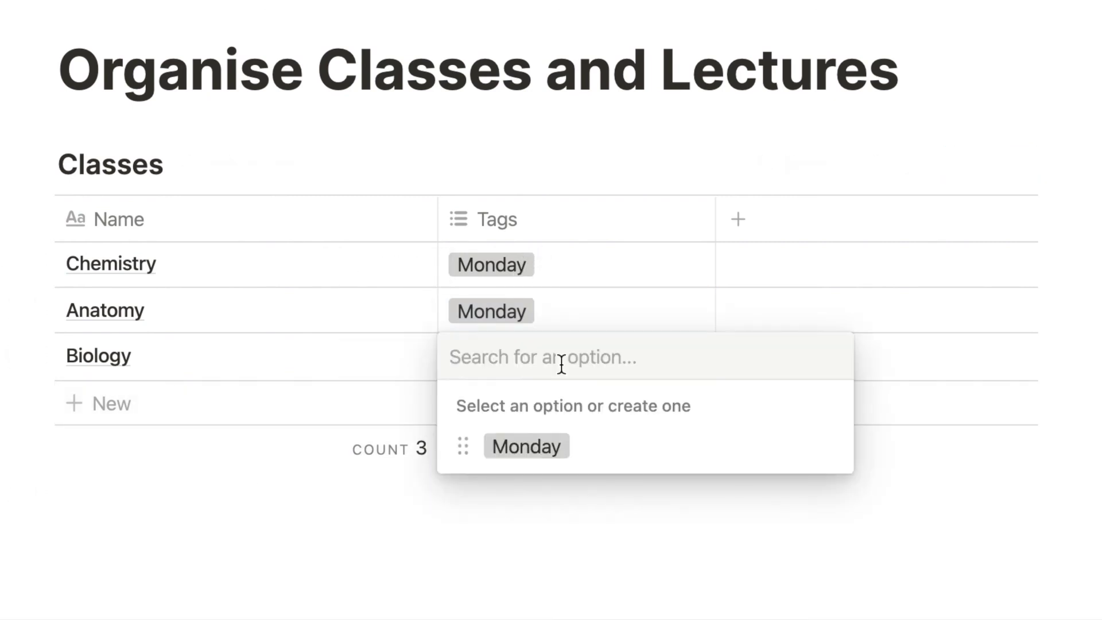
{"action": "type", "text": "Tuesday"}
{"action": "key", "text": "Return"}
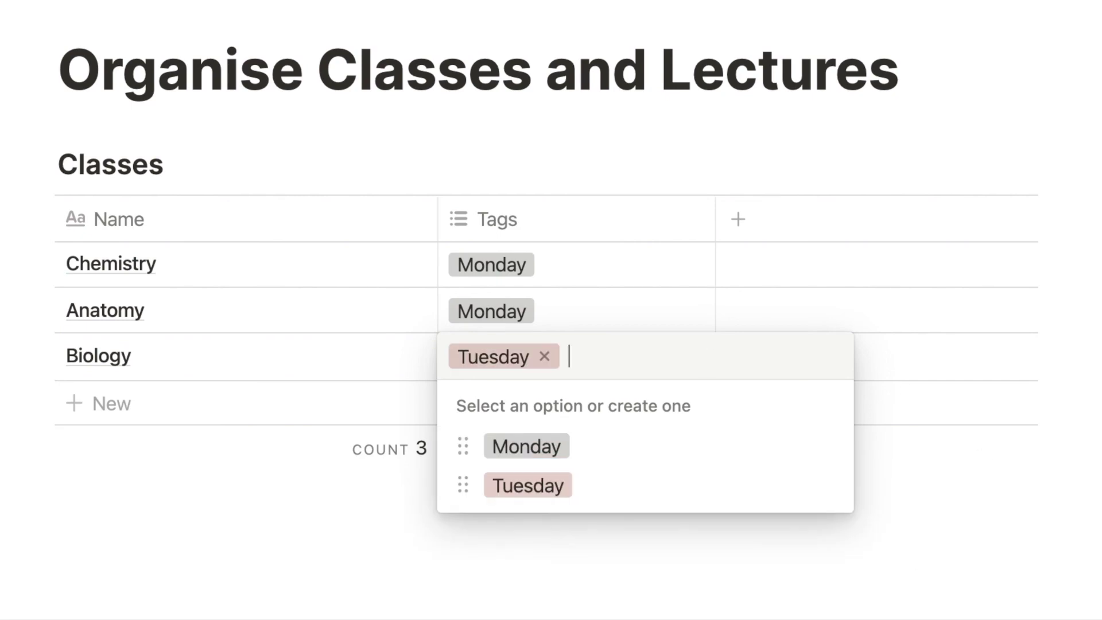
{"action": "left_click", "coordinate": [829, 315]}
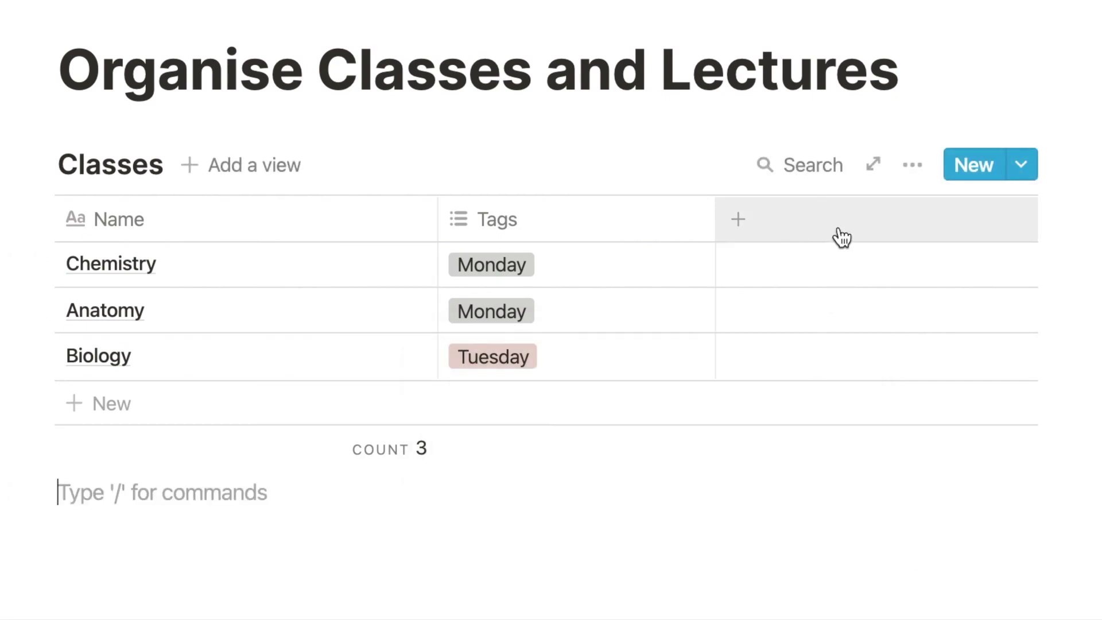
- Add a date-type column named 'Exams' to the Classes table
{"action": "left_click", "coordinate": [838, 236]}
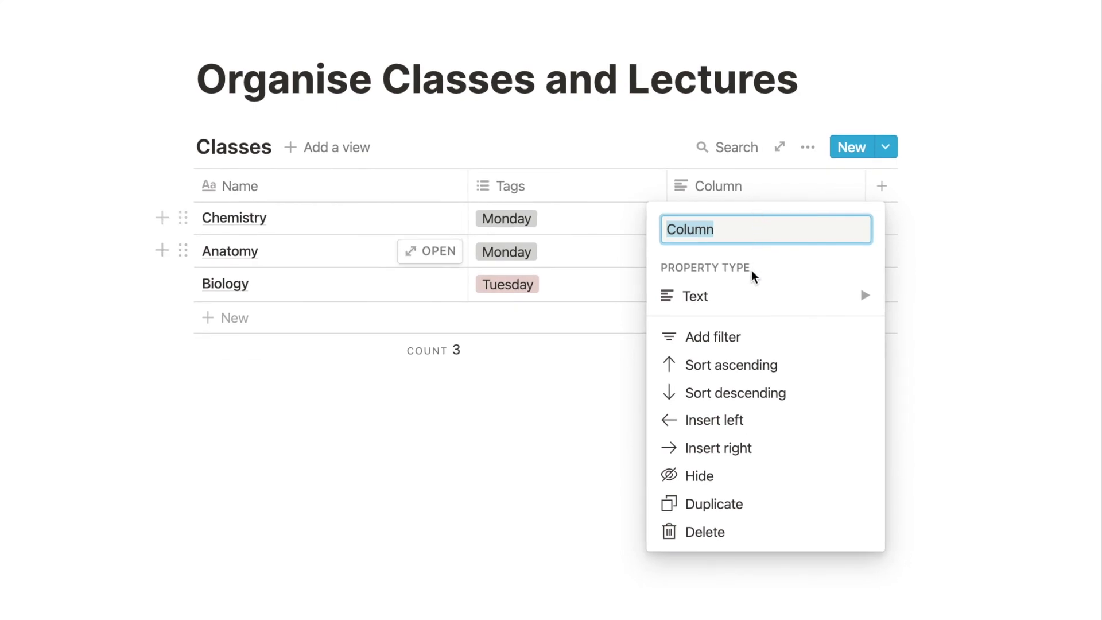
{"action": "left_click", "coordinate": [748, 310]}
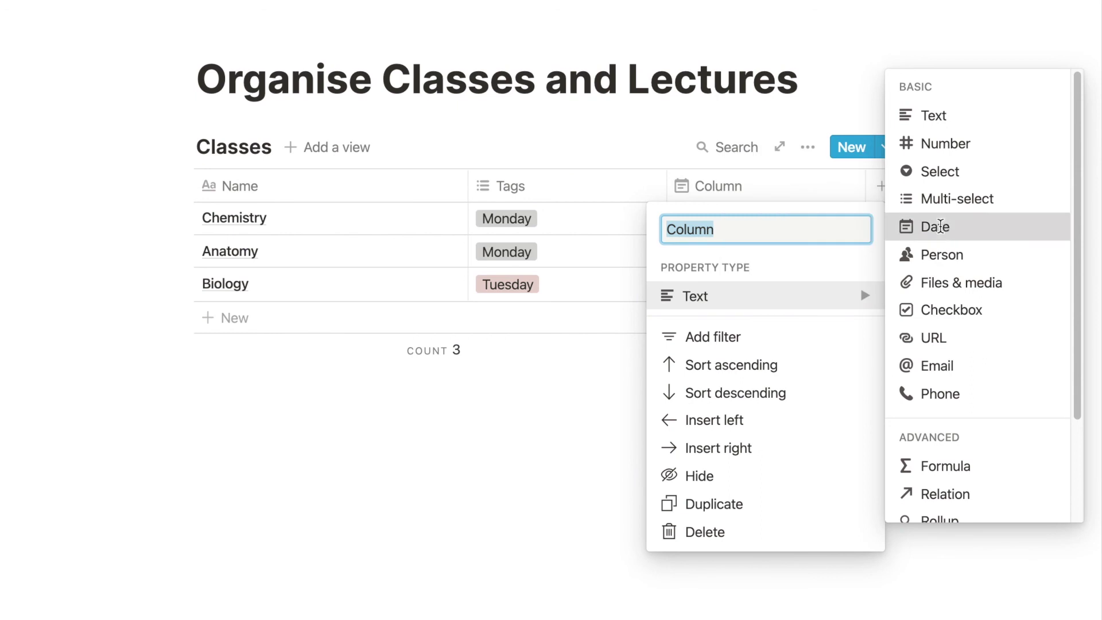
{"action": "left_click", "coordinate": [941, 230]}
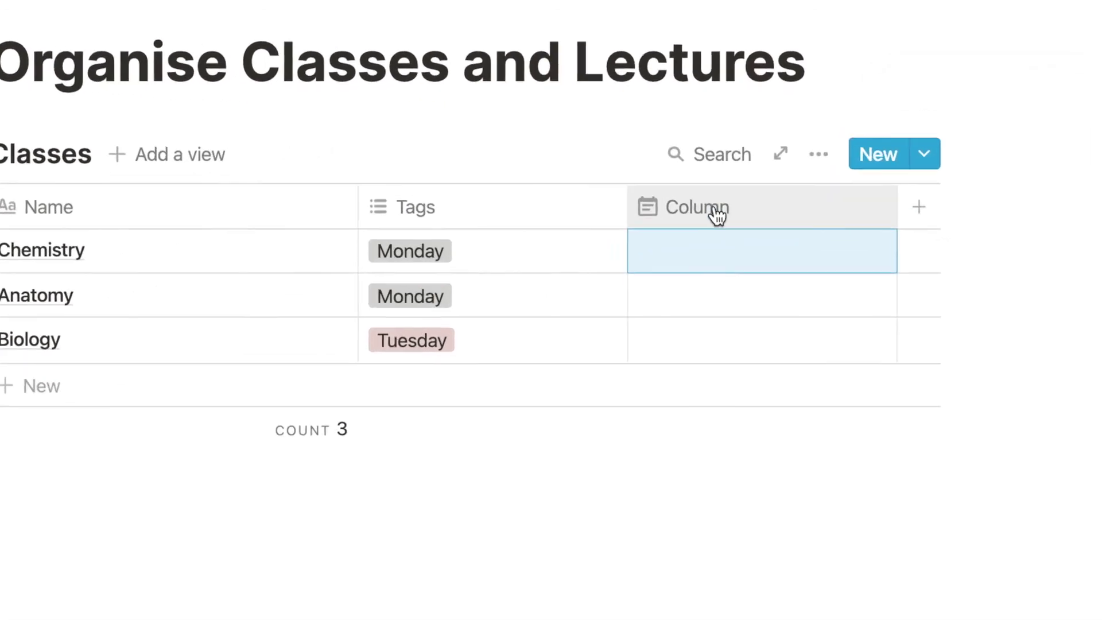
{"action": "left_click", "coordinate": [724, 198]}
{"action": "type", "text": "Exams"}
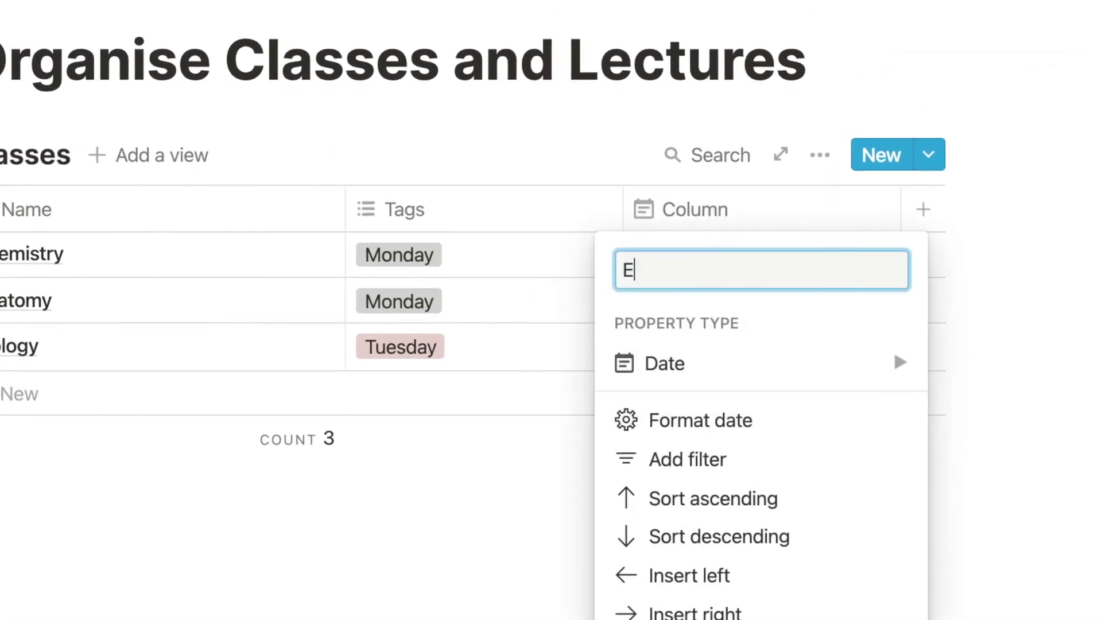
{"action": "key", "text": "Return"}
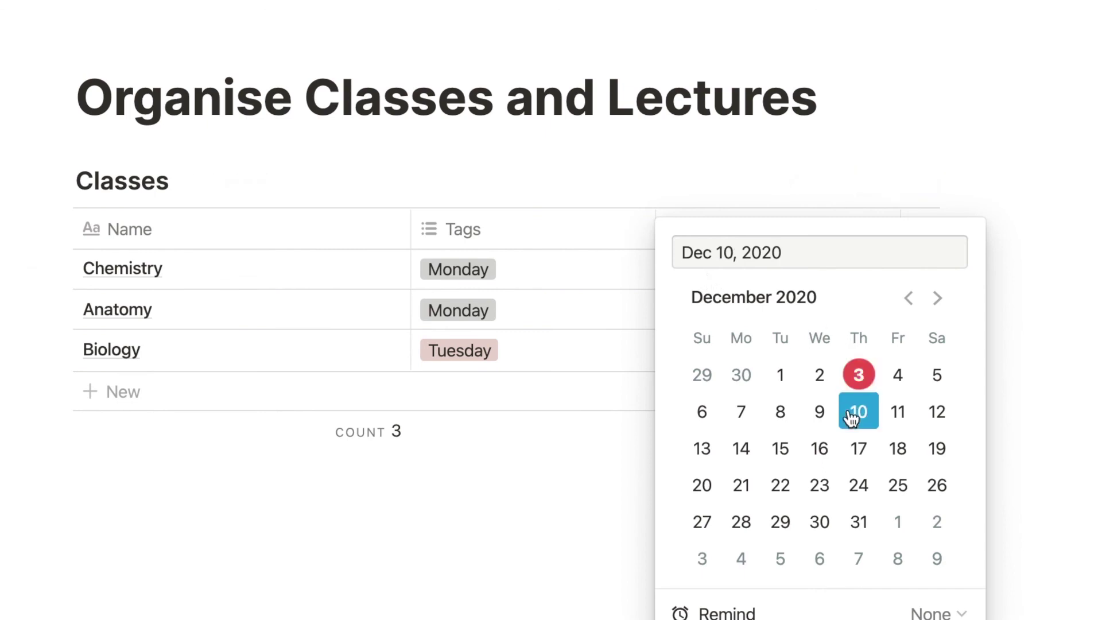
- Confirm Chemistry's exam date and set Anatomy's exam date to Dec 21, 2020
{"action": "left_click", "coordinate": [587, 505]}
{"action": "left_click", "coordinate": [720, 315]}
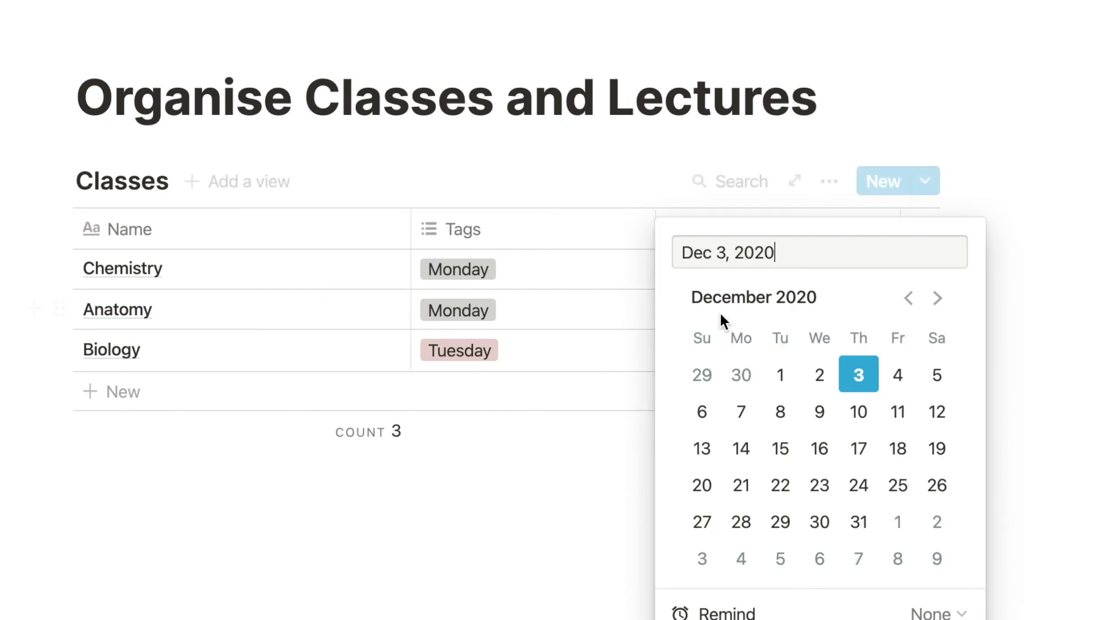